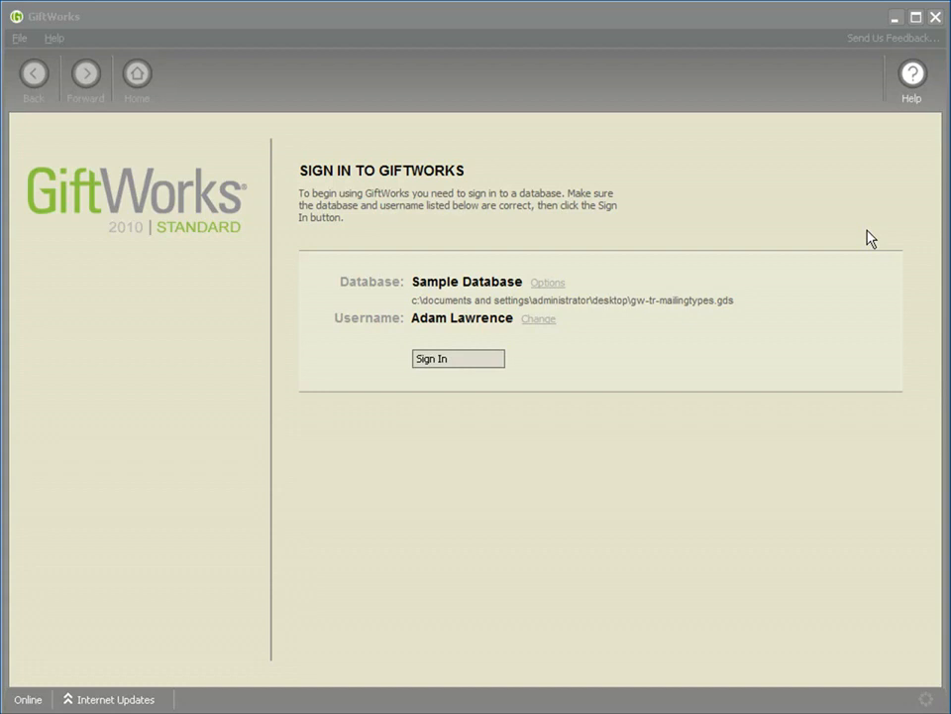
Step: Sign in to the Sample Database and open the letter library for mailings
click(440, 363)
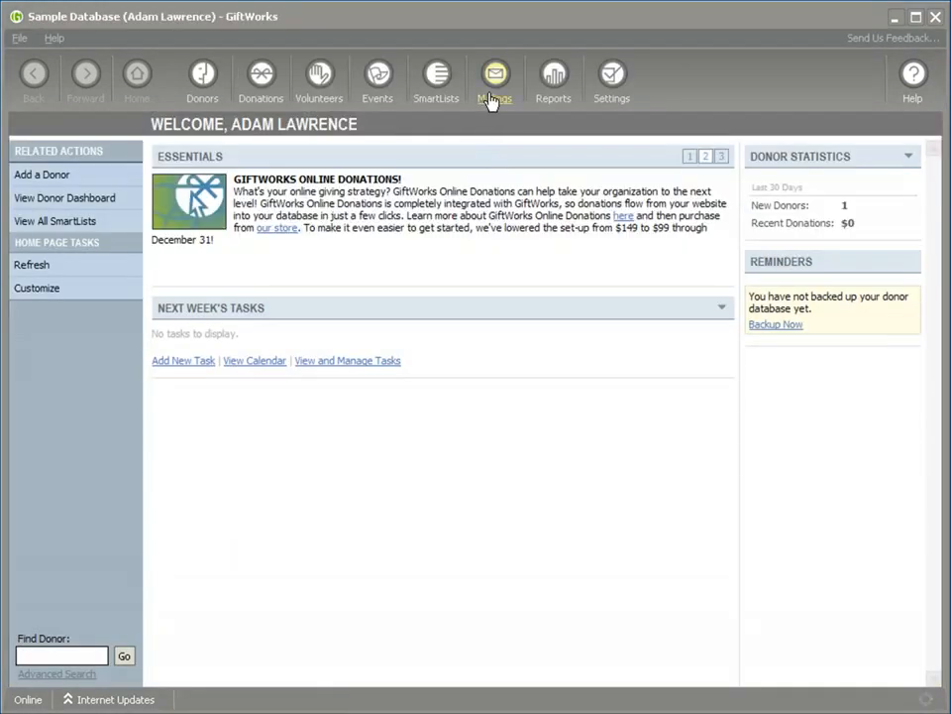
click(492, 97)
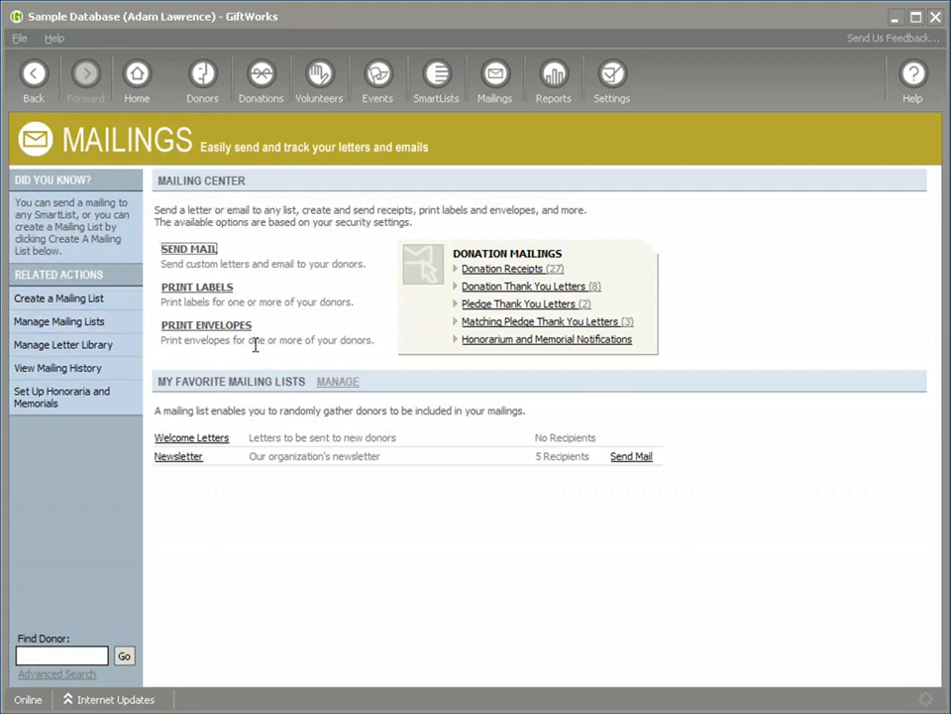
click(45, 346)
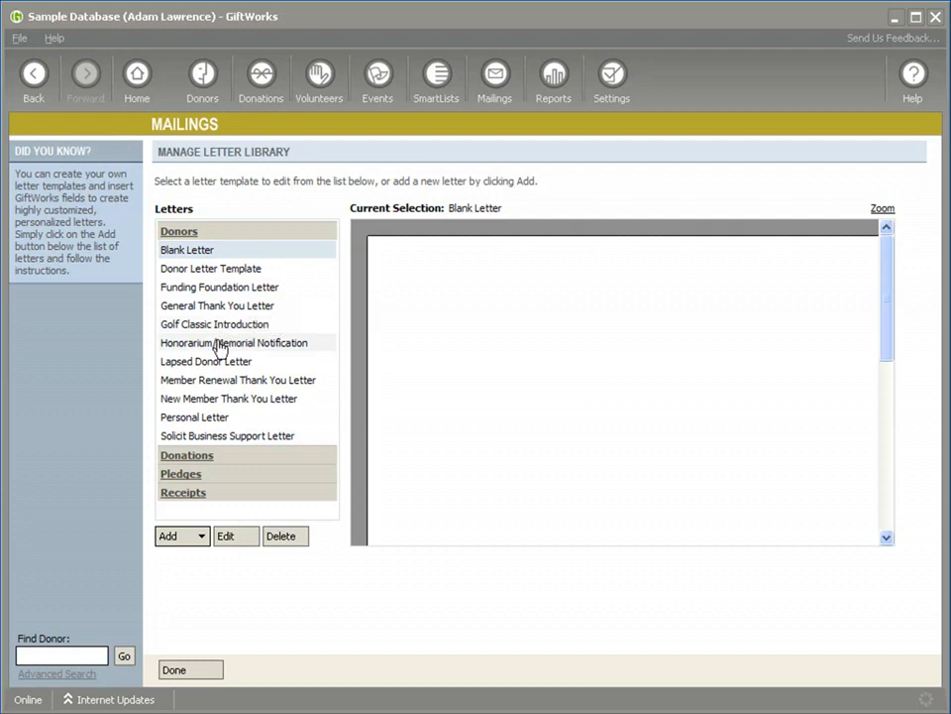
Step: Preview the General Thank You Letter and look through the Donations, Pledges, Receipts and Donors letter categories
click(183, 313)
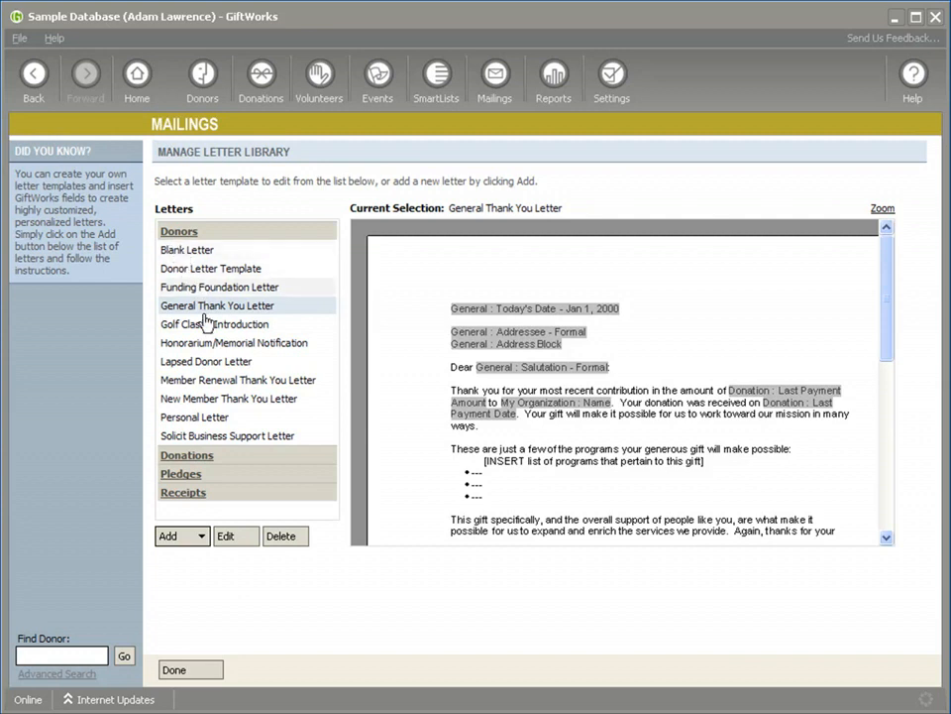
click(184, 455)
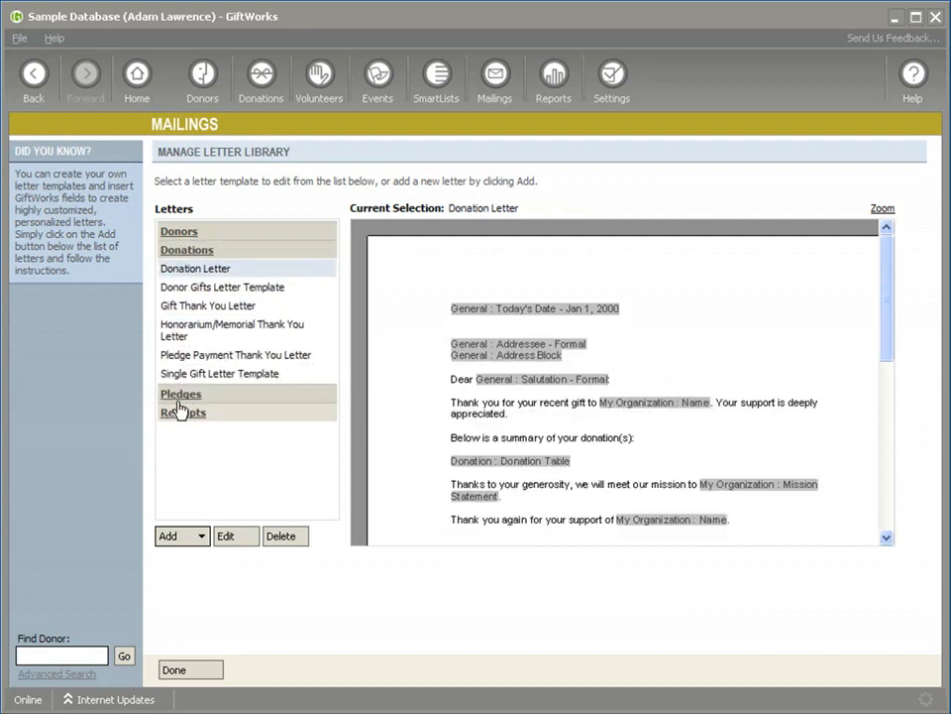
click(181, 397)
click(180, 406)
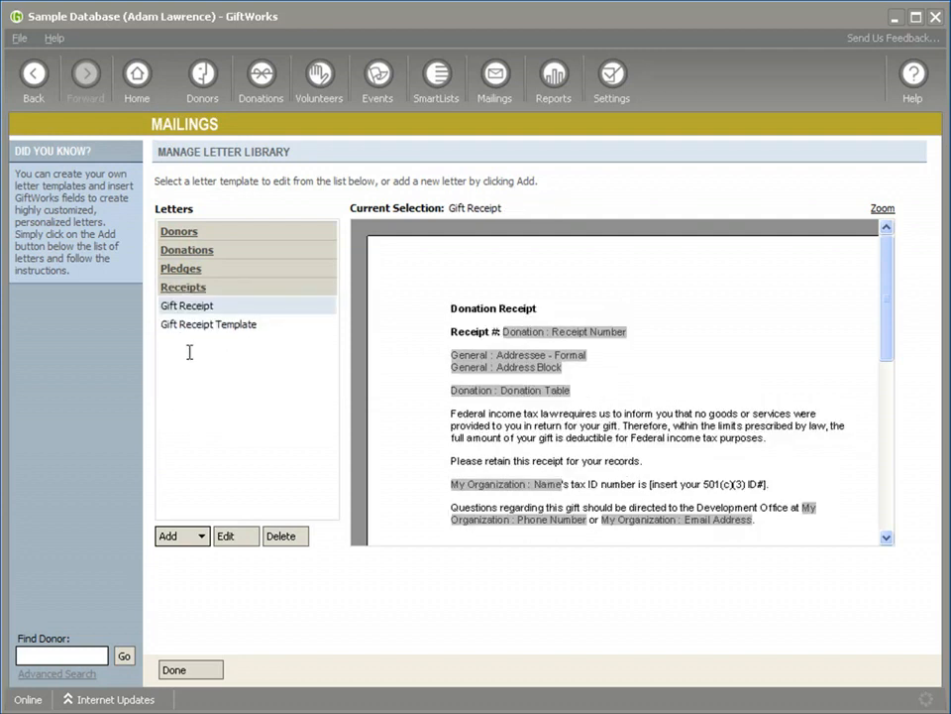
click(180, 234)
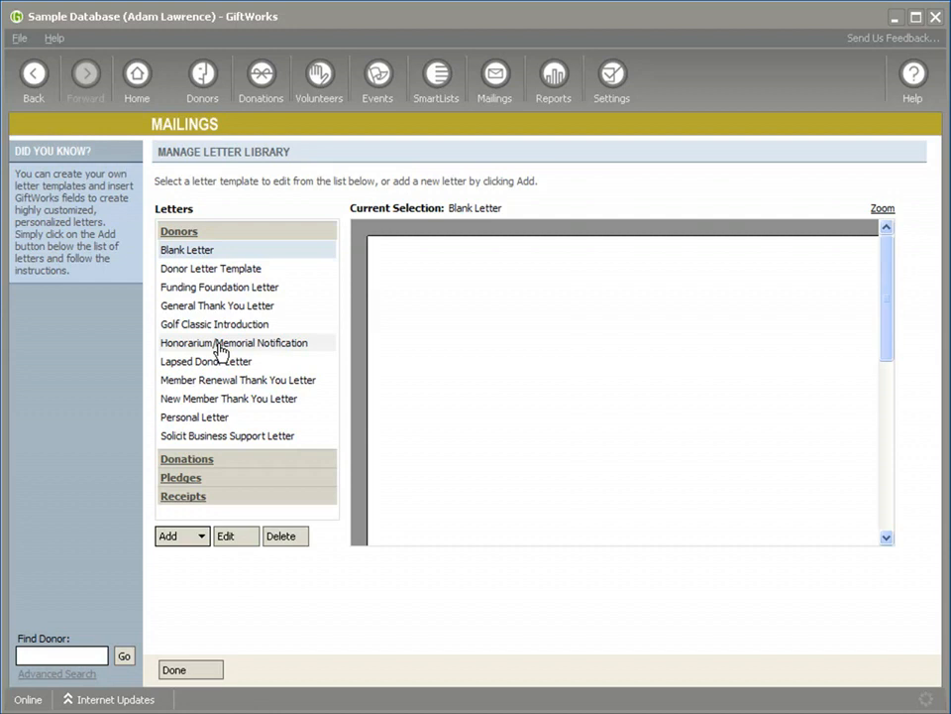
Step: Start a letters-only mailing to the Newsletter mailing list, review its recipients, and abandon the mailing
click(494, 101)
click(188, 251)
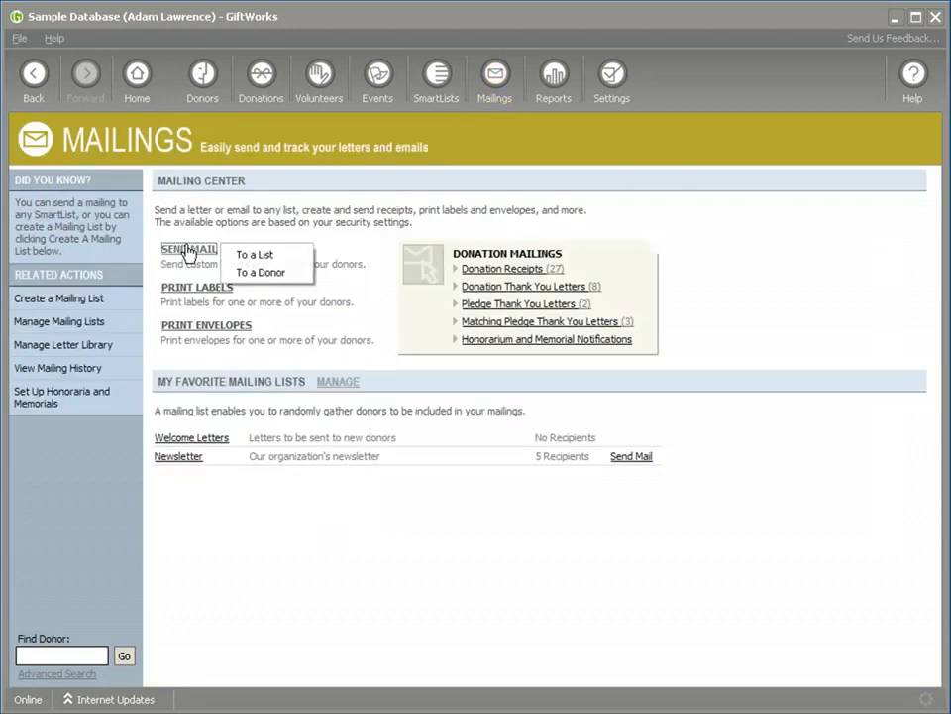
click(256, 257)
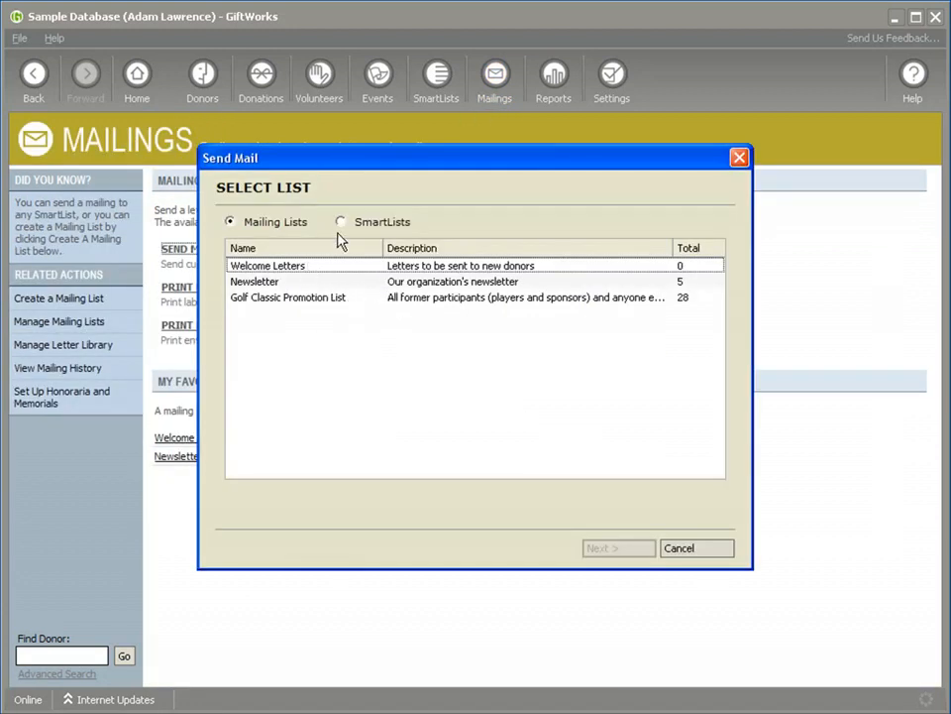
click(272, 285)
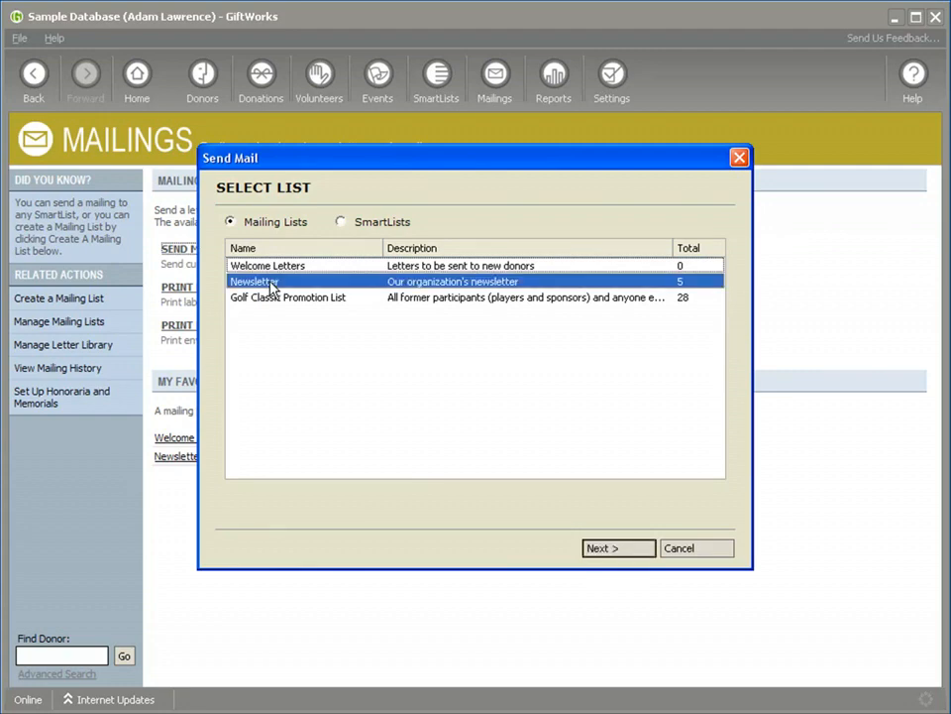
click(605, 550)
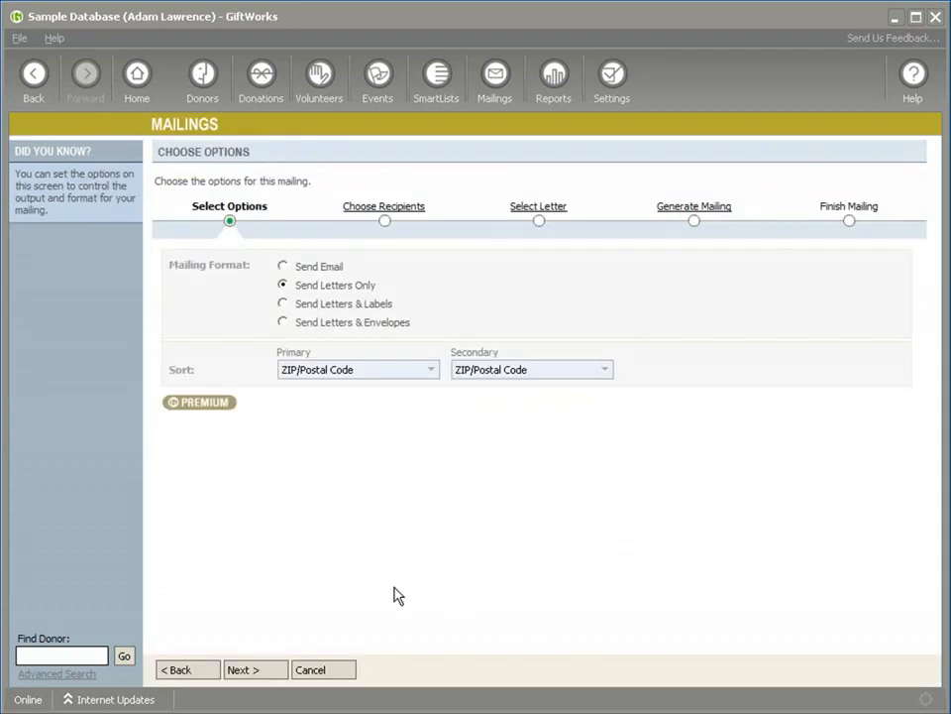
click(244, 673)
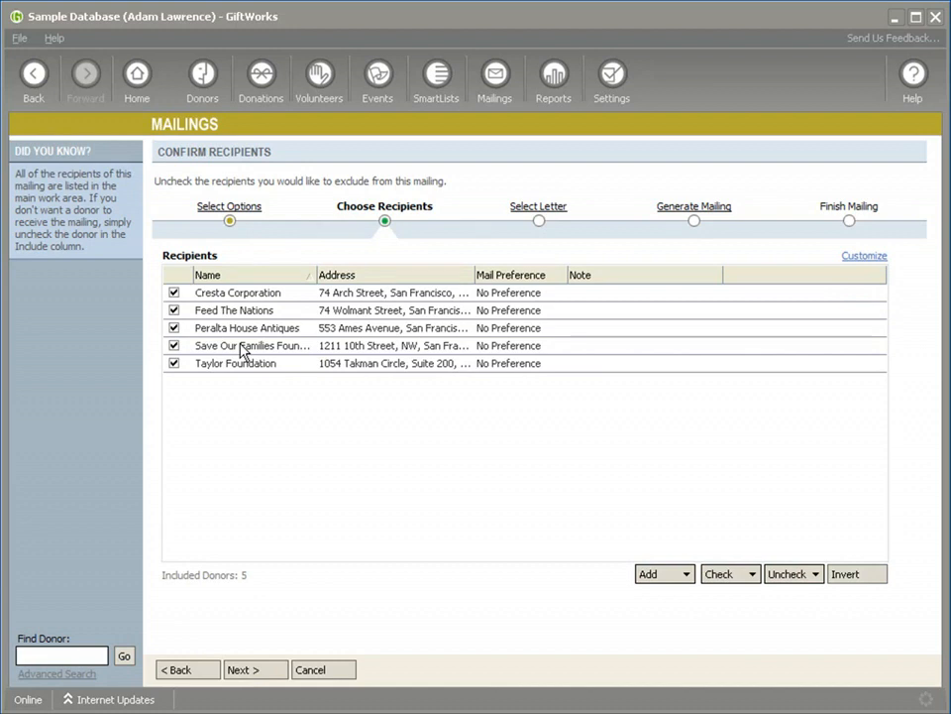
click(314, 670)
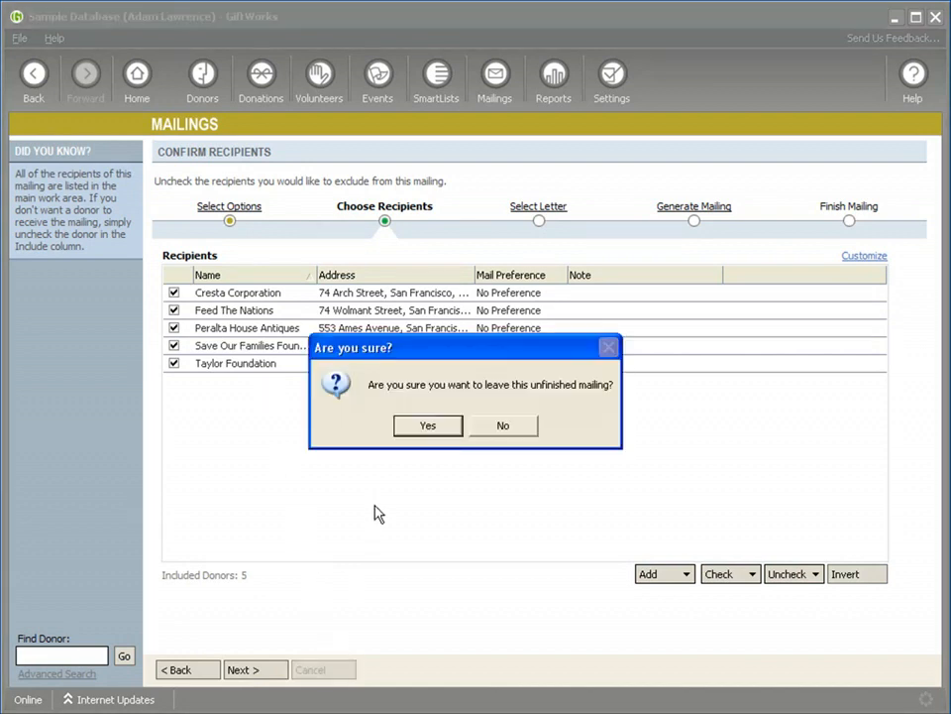
click(424, 427)
Step: Start a mailing for the donations in the All Donations SmartList, review its recipients, and abandon the mailing
click(210, 252)
click(254, 255)
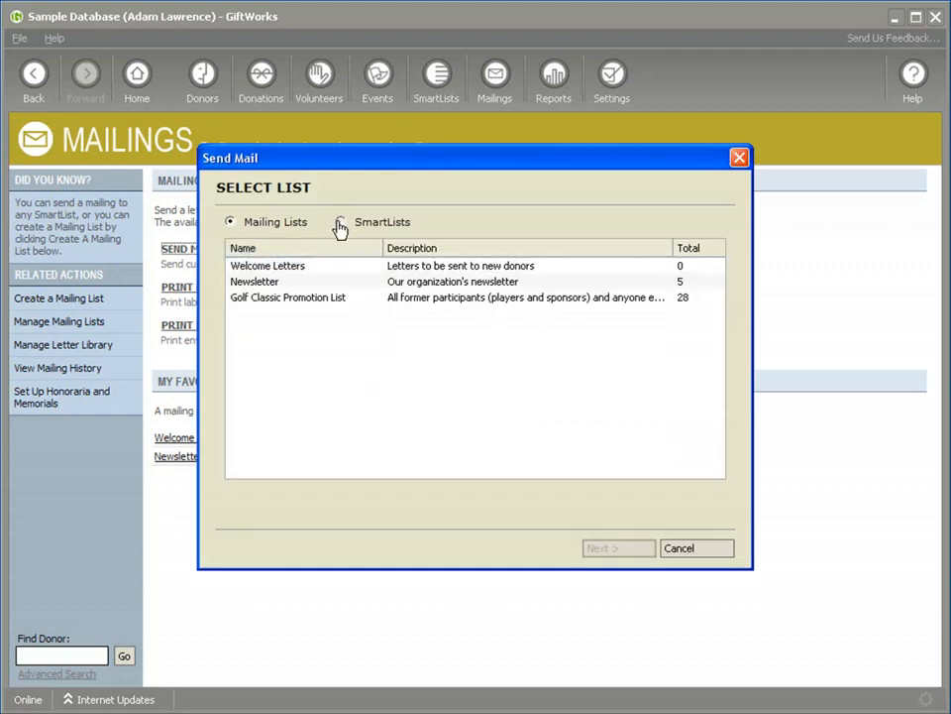
click(340, 222)
click(271, 281)
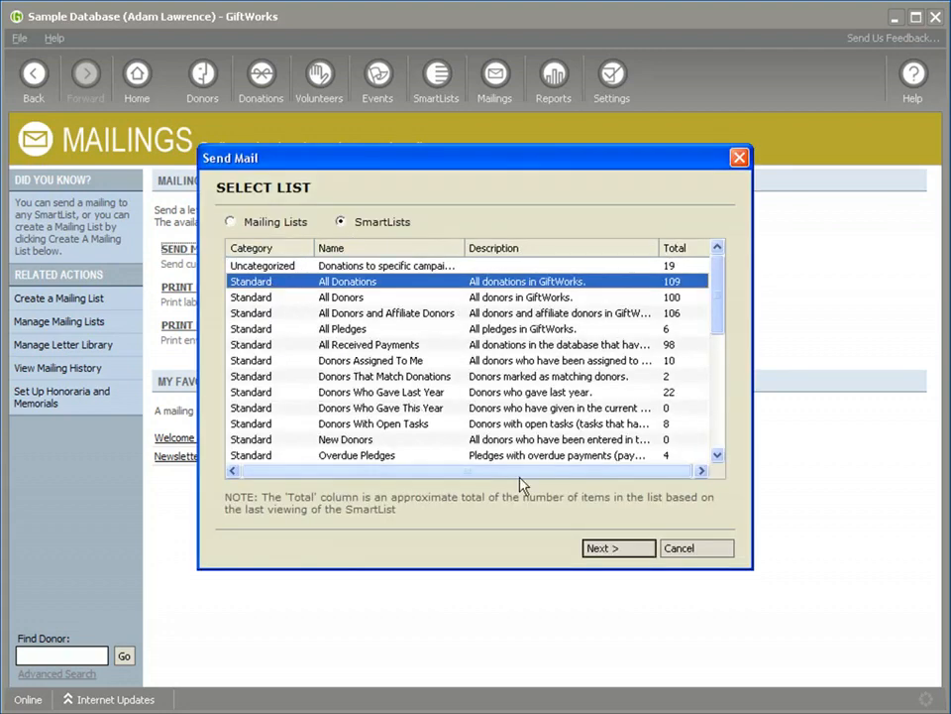
click(609, 550)
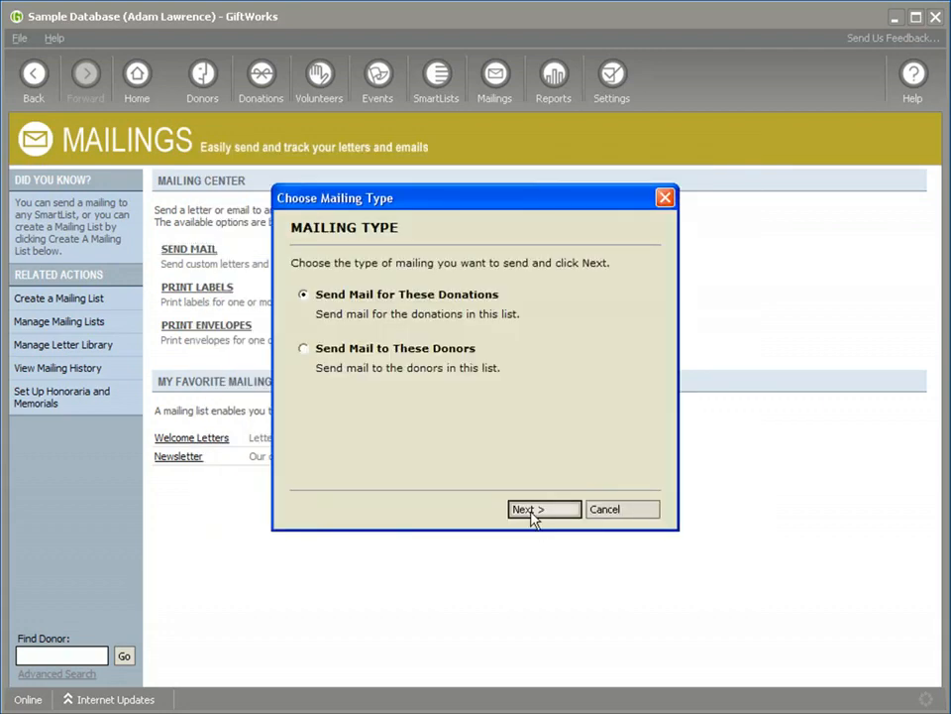
click(528, 510)
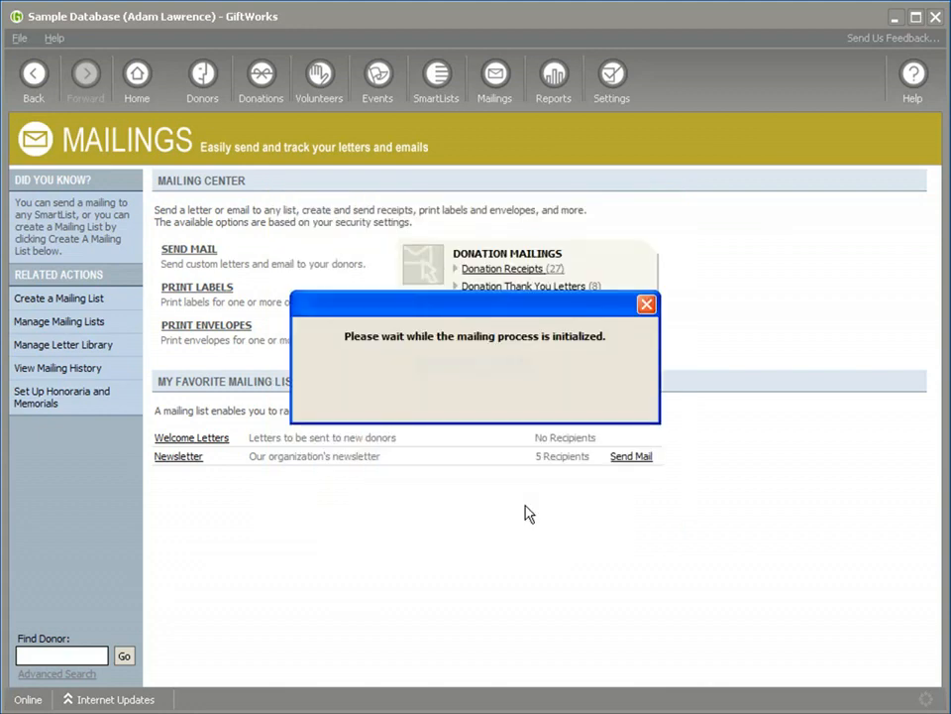
click(428, 433)
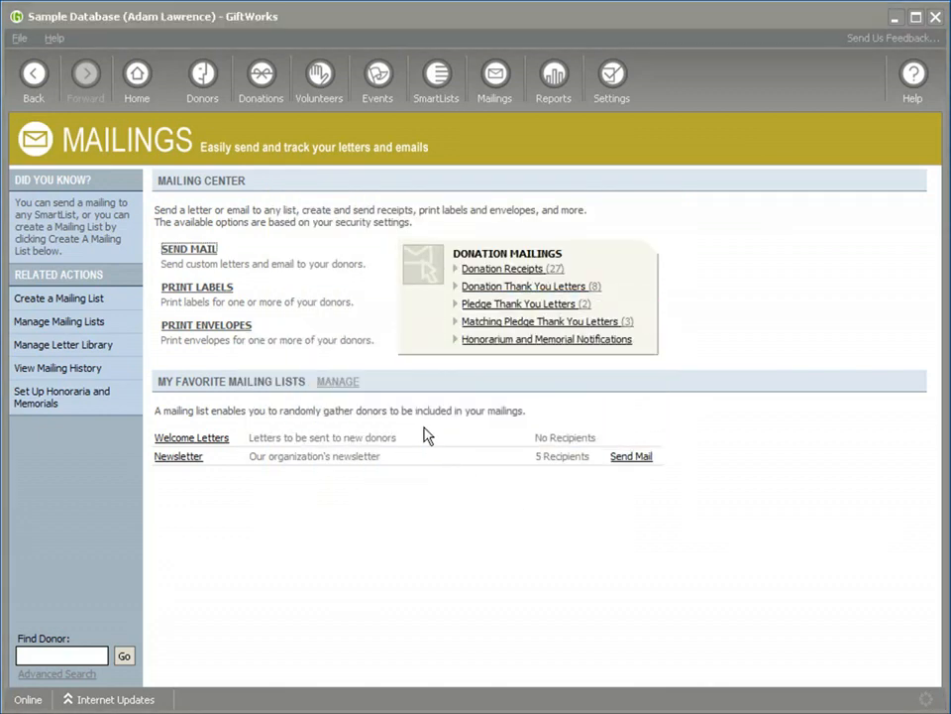
click(266, 670)
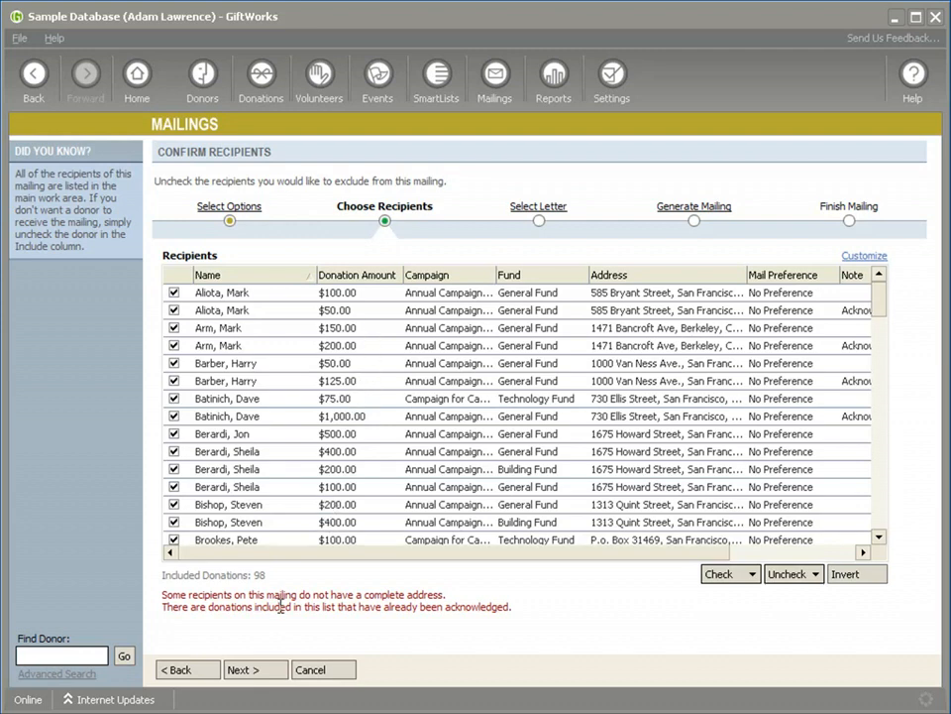
click(313, 671)
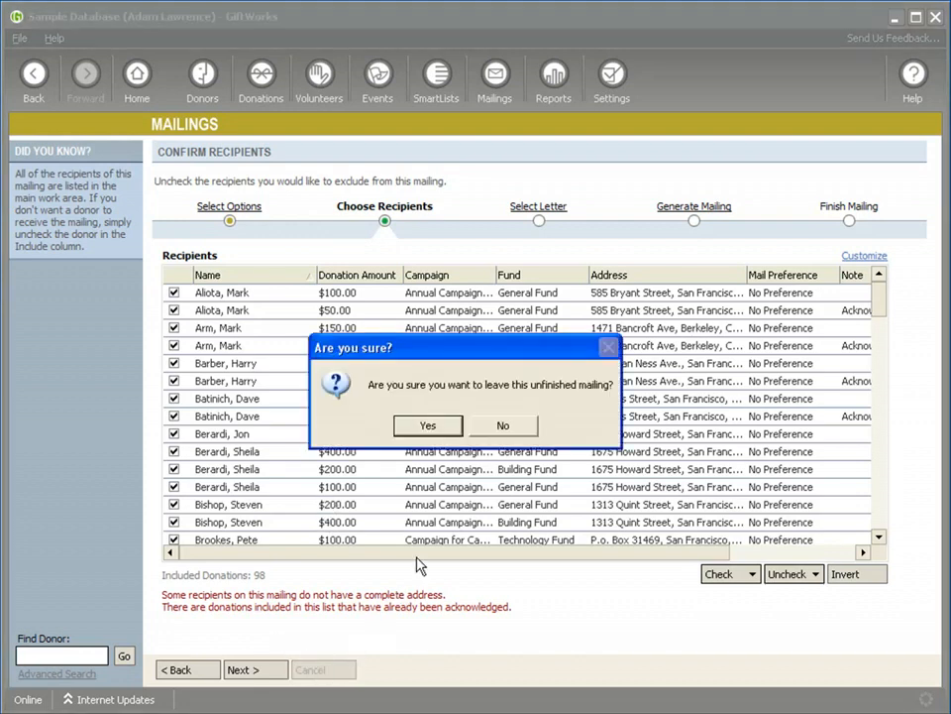
click(423, 427)
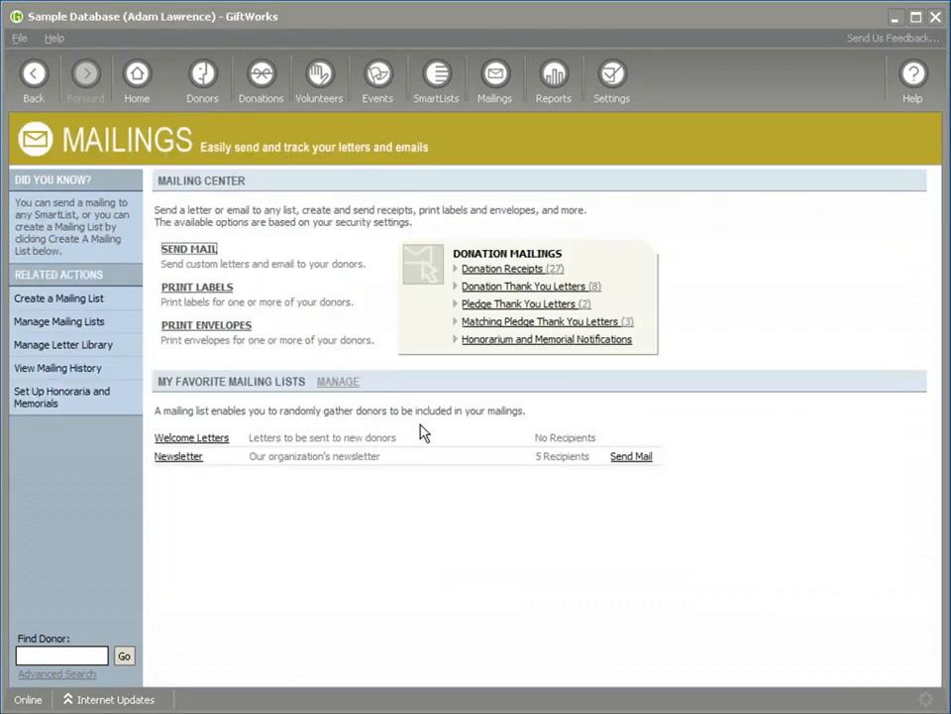
Step: Start a mailing for the pledges in the All Pledges SmartList, review its recipients, and abandon the mailing
click(190, 255)
click(243, 256)
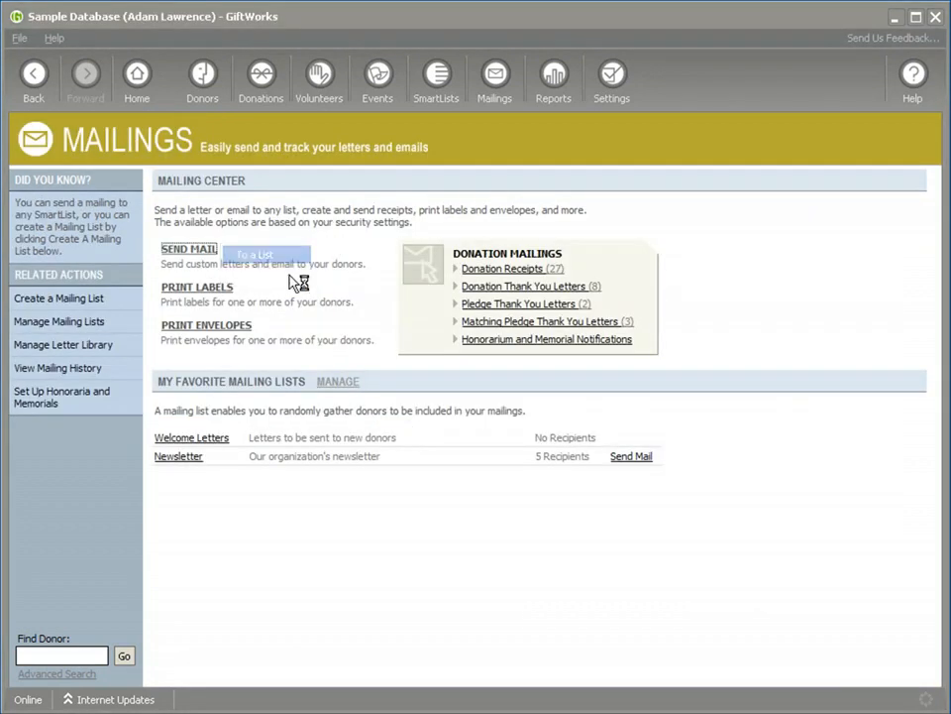
click(365, 224)
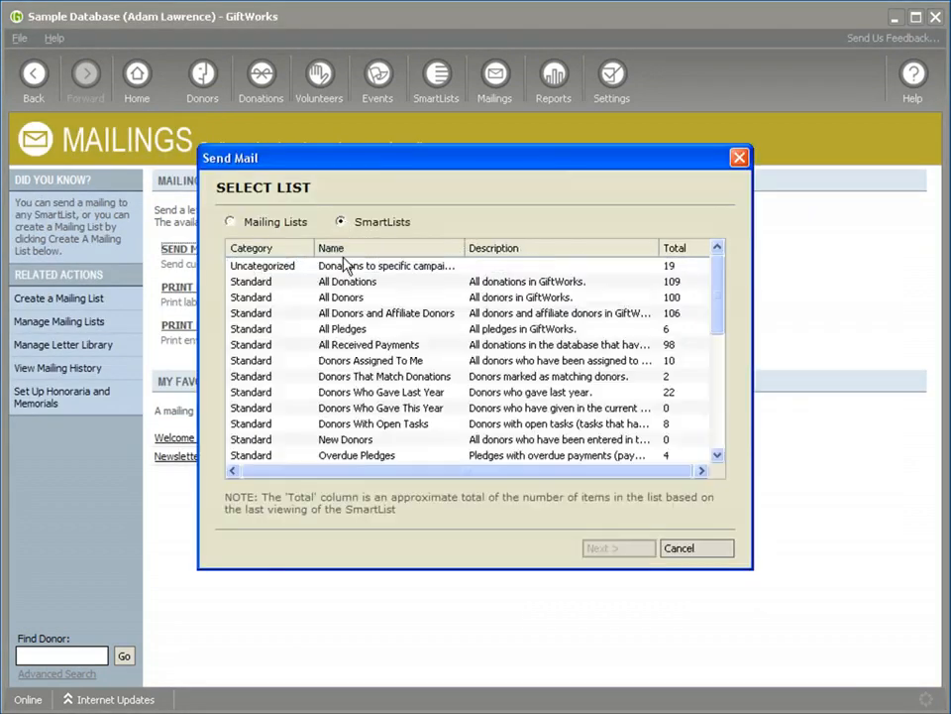
click(346, 330)
click(601, 549)
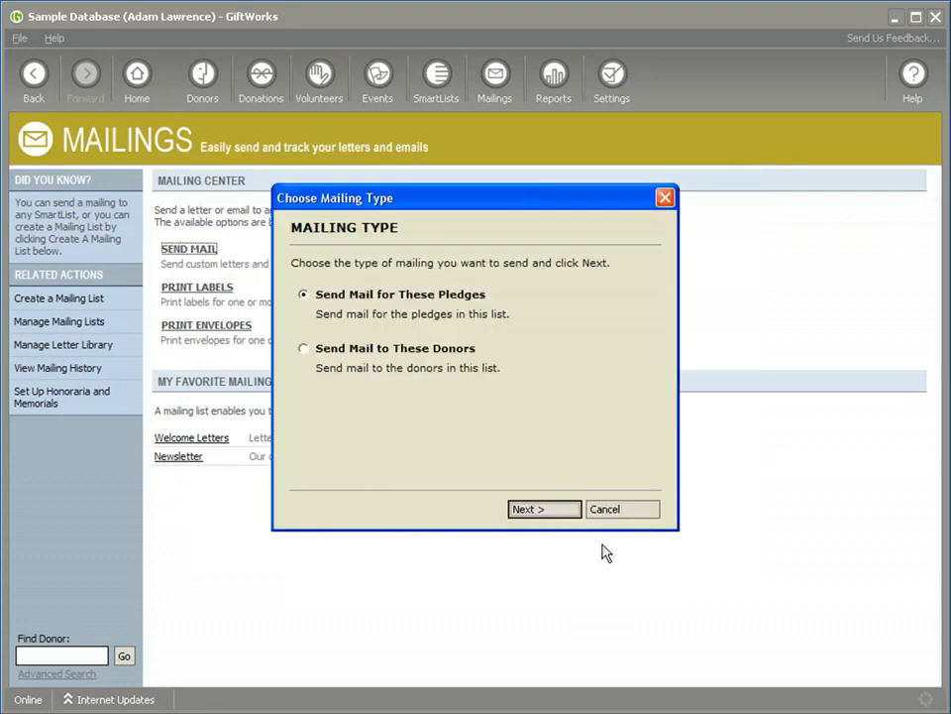
click(540, 510)
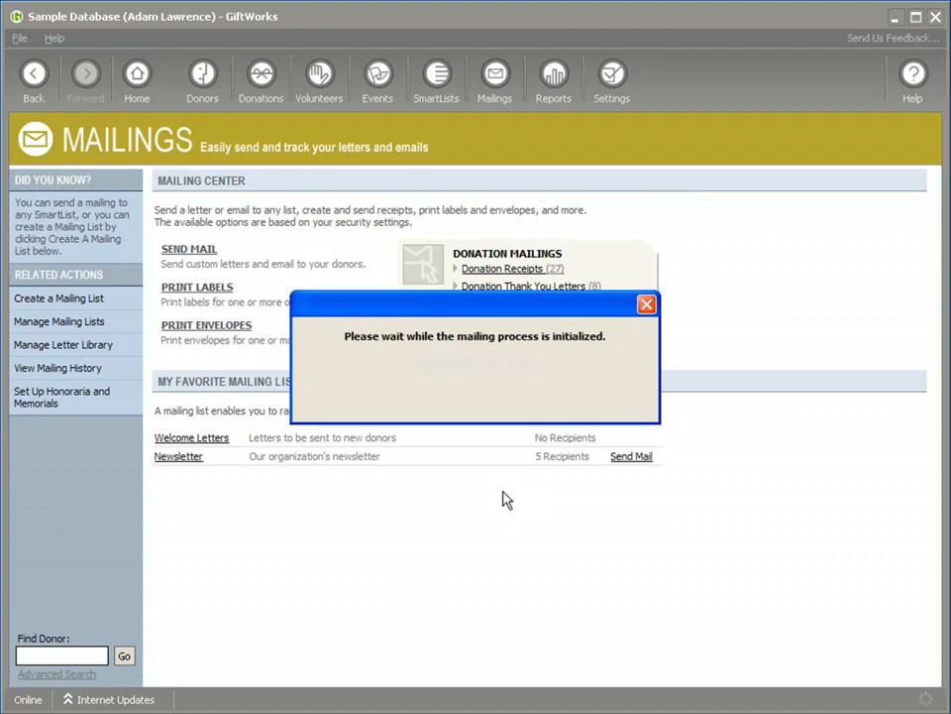
click(278, 666)
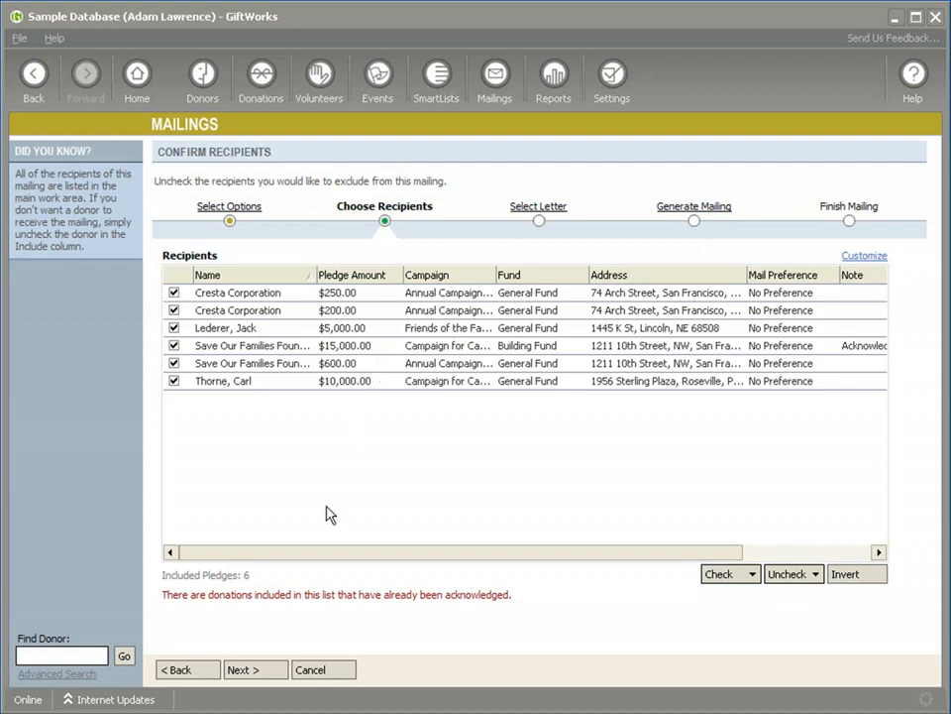
click(315, 668)
click(425, 432)
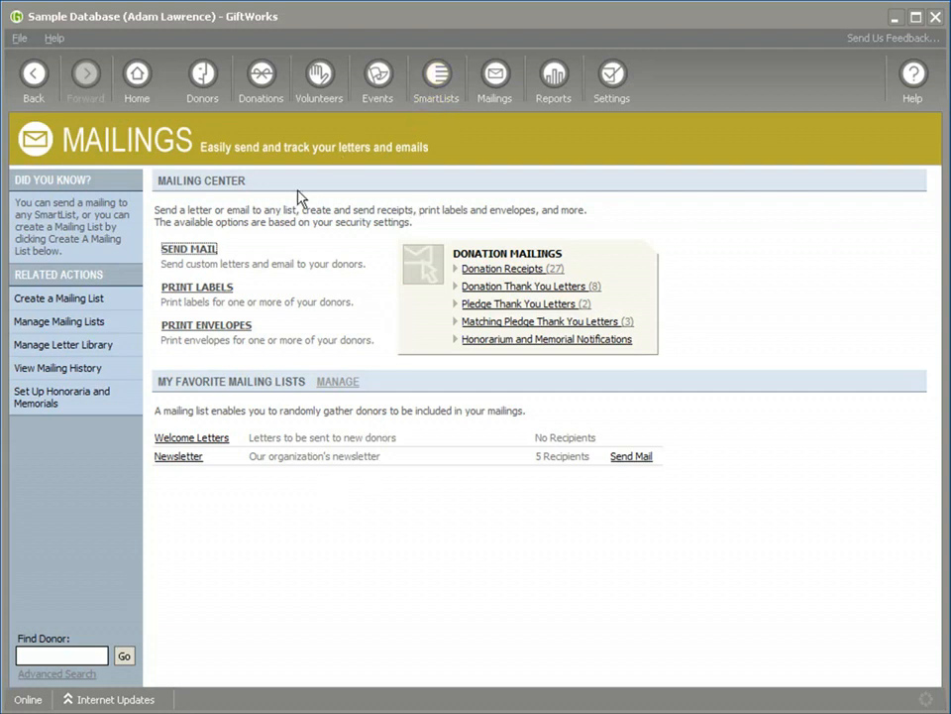
Step: Start a letters-only mailing to the donors in the All Donations SmartList, review its recipients, and abandon the mailing
click(203, 249)
click(258, 257)
click(341, 223)
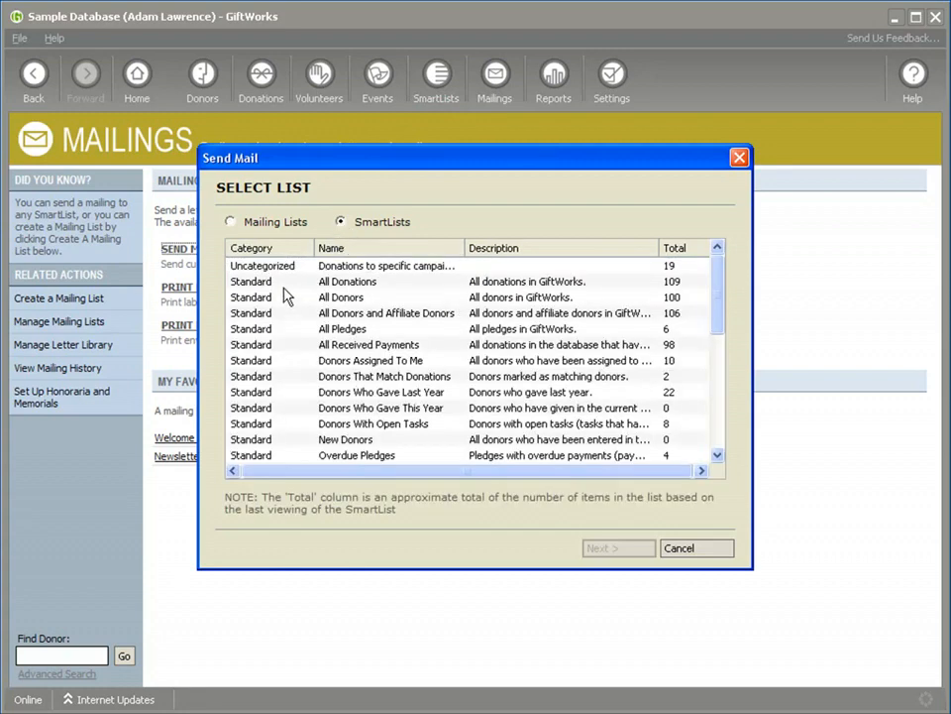
click(275, 282)
click(614, 551)
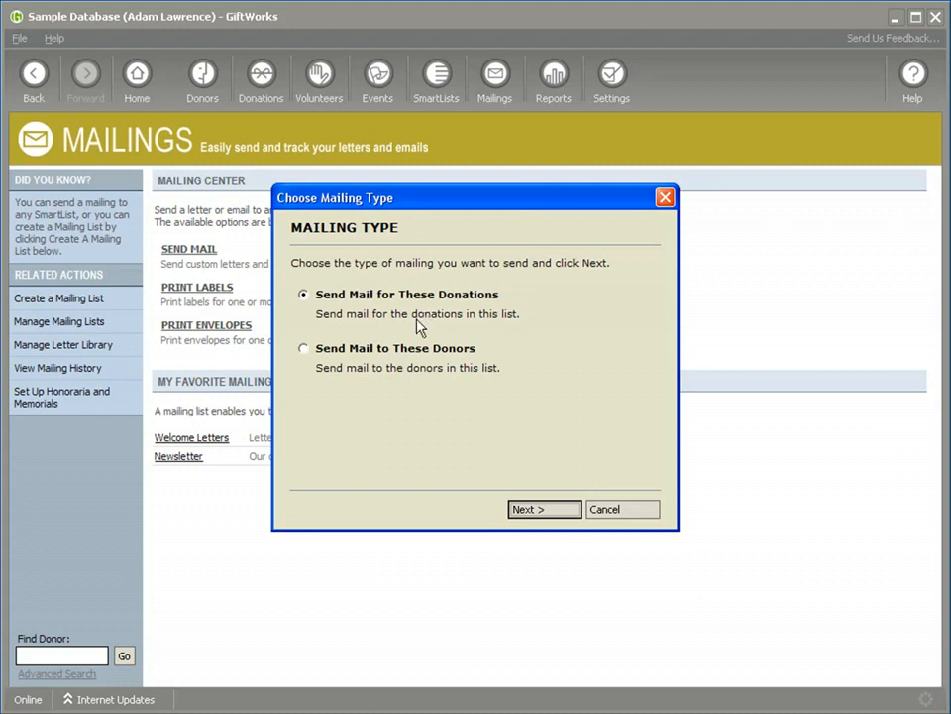
click(302, 353)
click(313, 295)
click(542, 511)
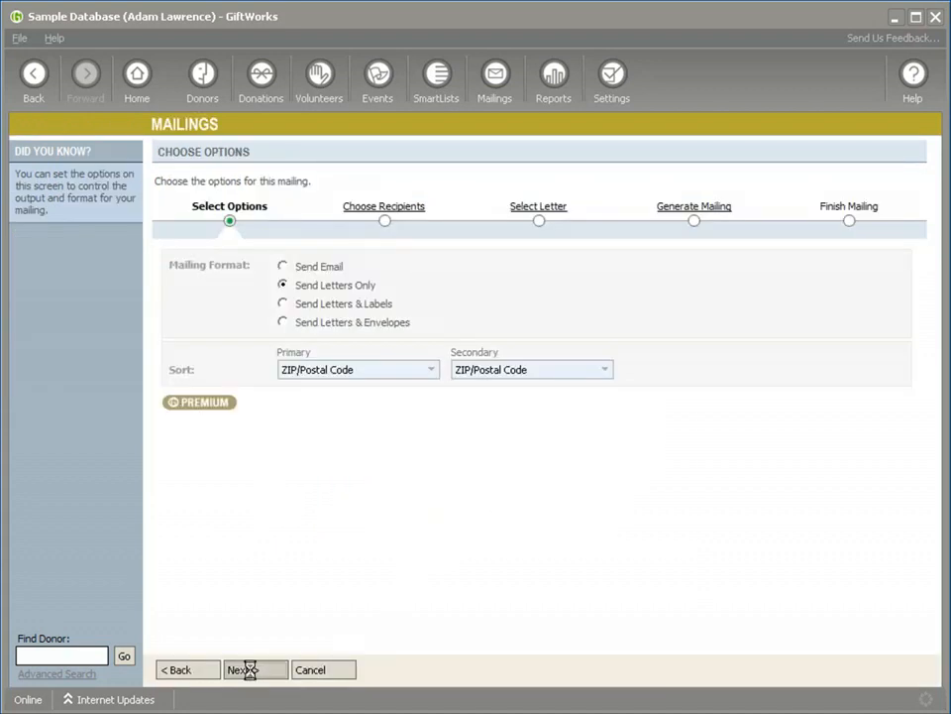
click(250, 670)
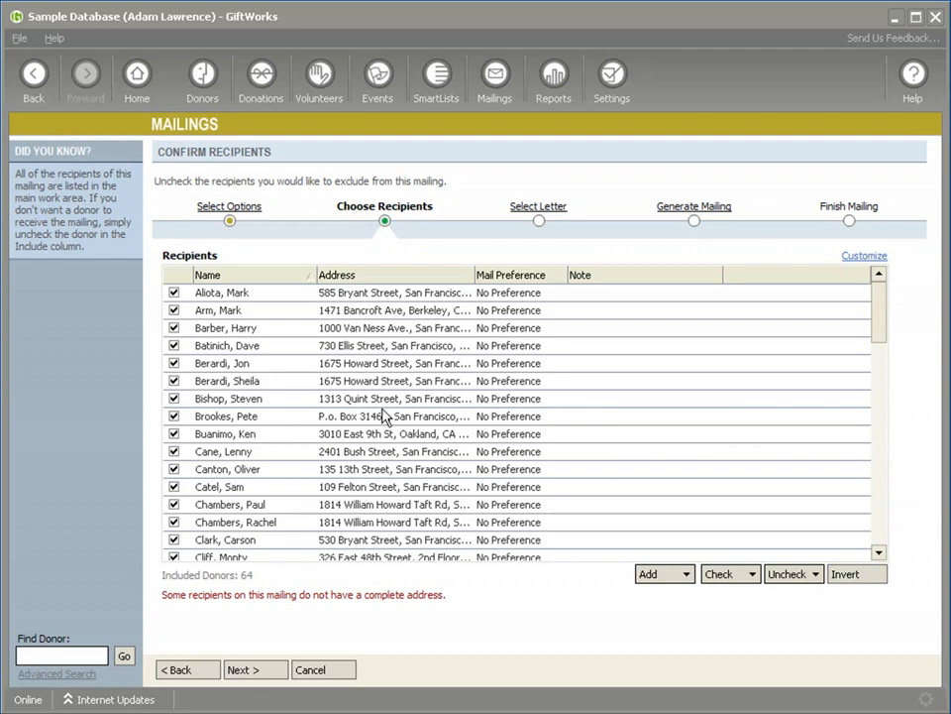
click(484, 98)
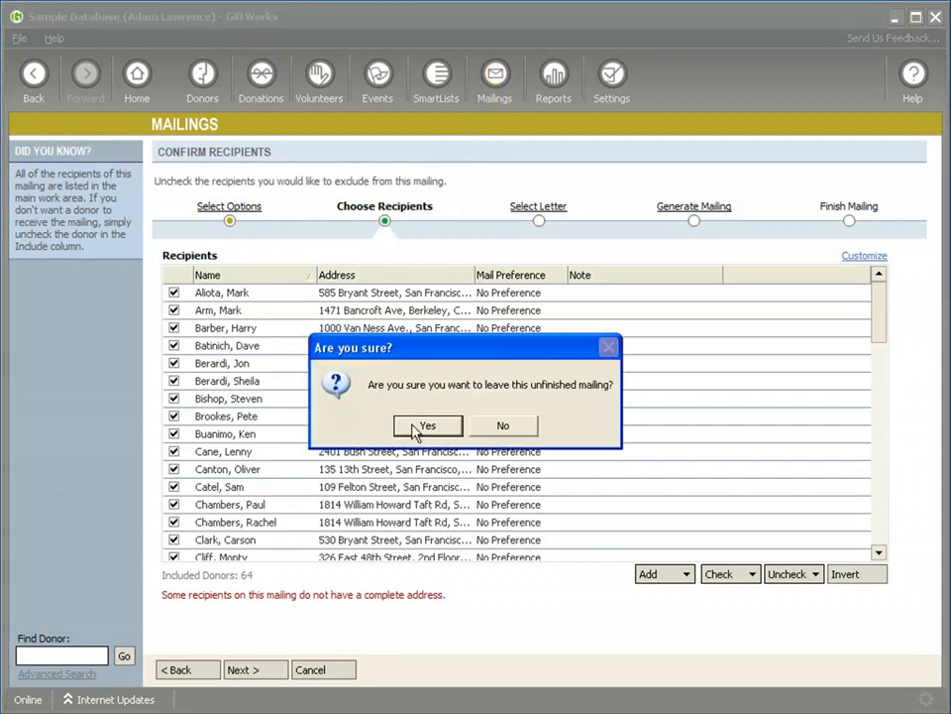
click(420, 363)
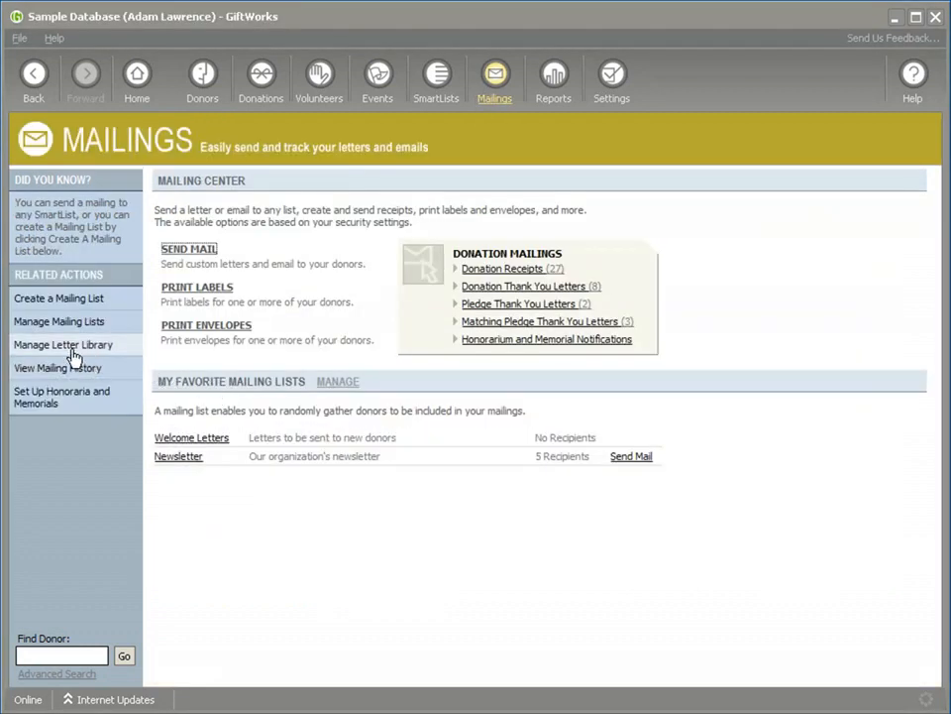
Step: Browse the letter library's Donors, Donations, Pledges and Receipts categories to examine which letter templates each one holds
click(65, 352)
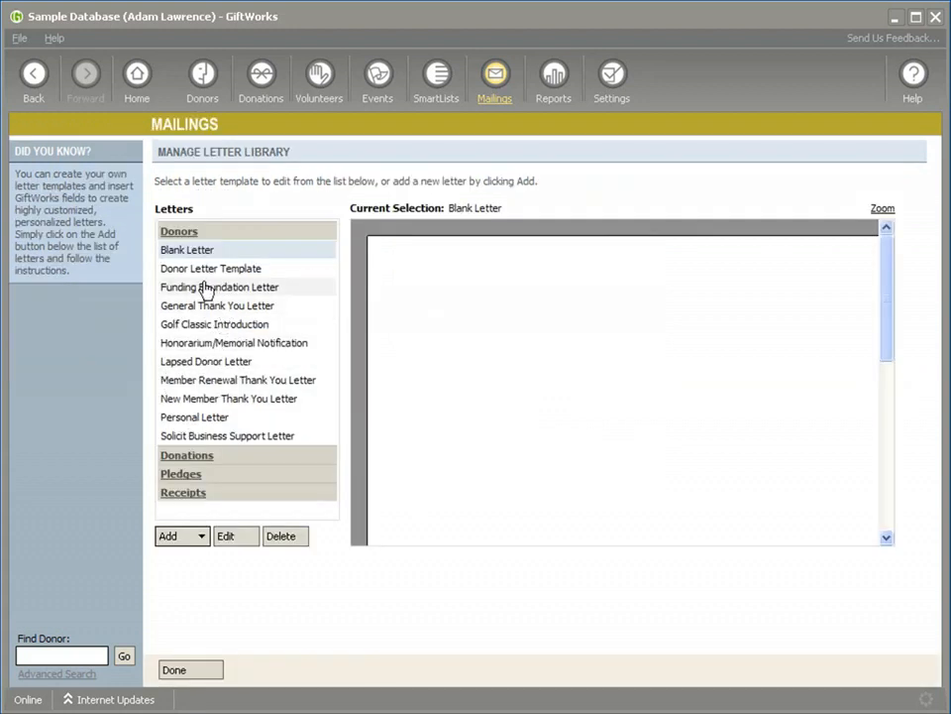
click(187, 455)
click(181, 395)
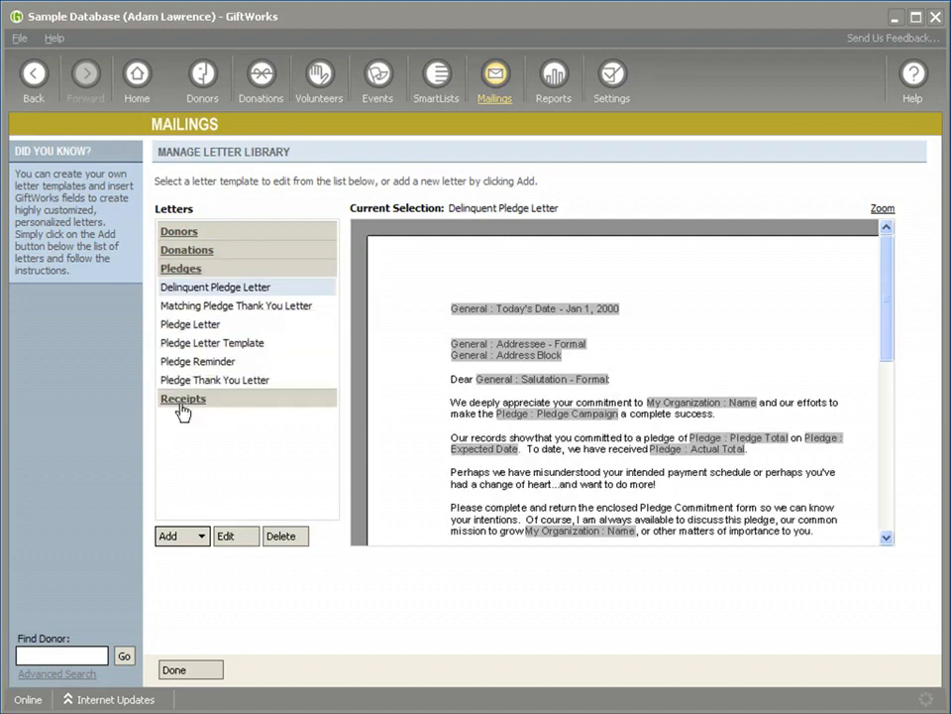
click(183, 401)
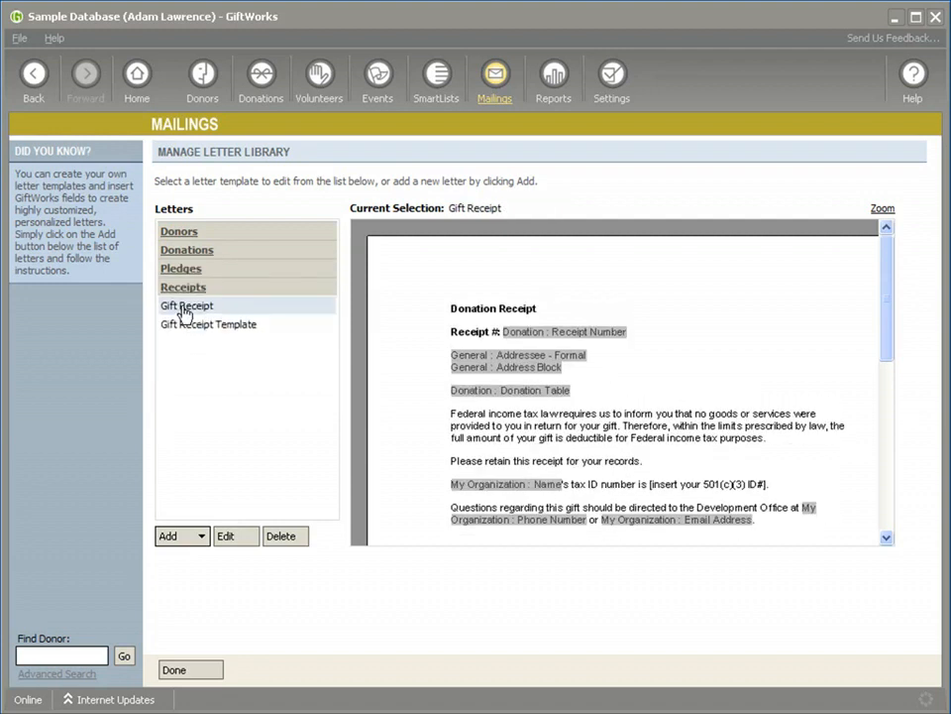
click(180, 232)
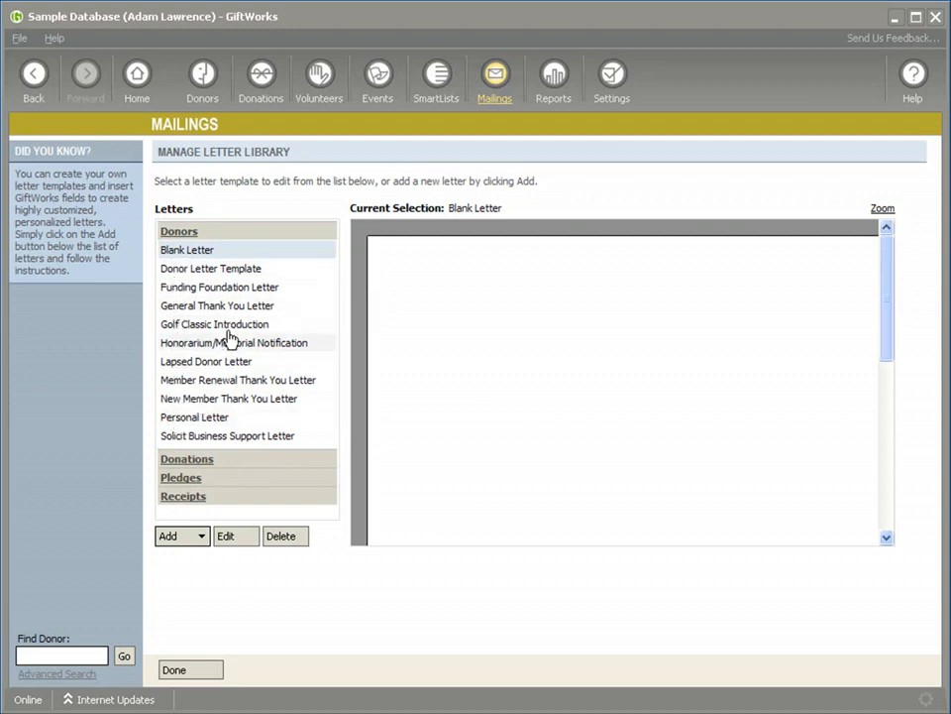
click(182, 461)
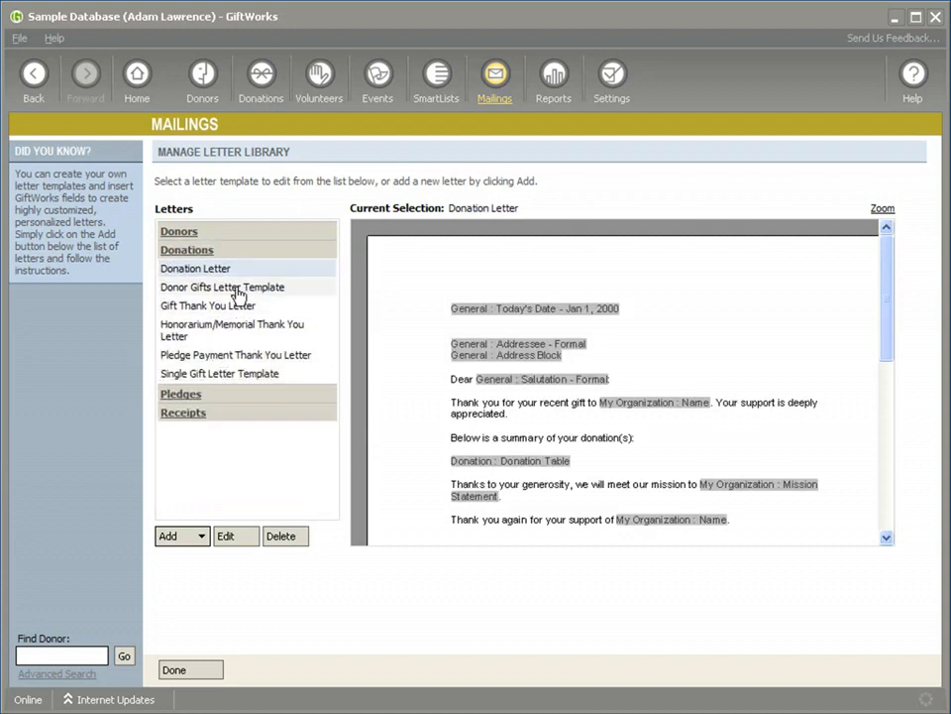
click(179, 395)
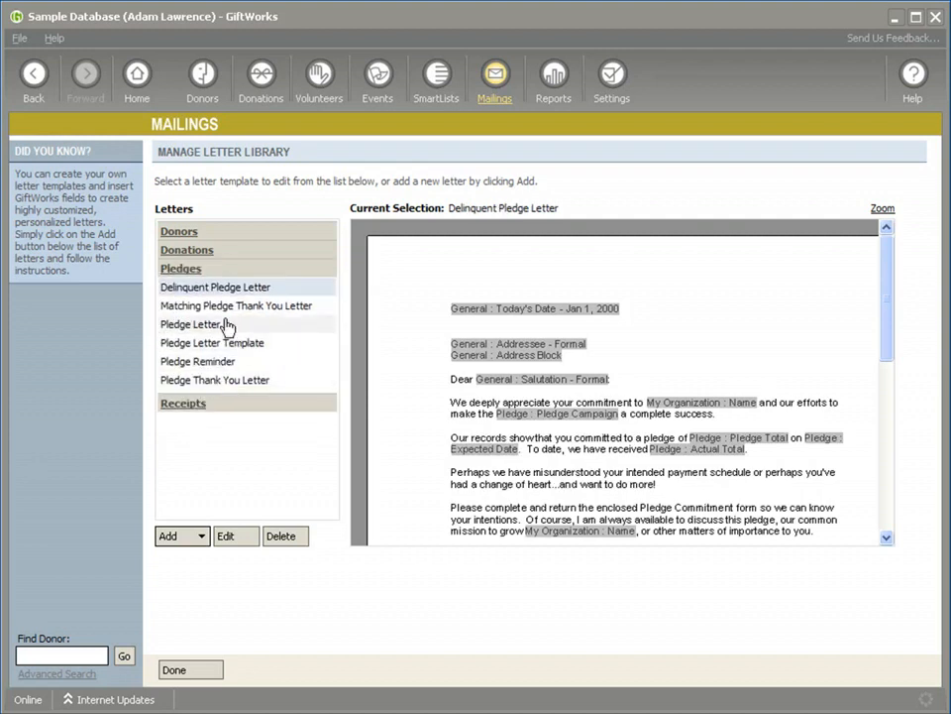
click(193, 405)
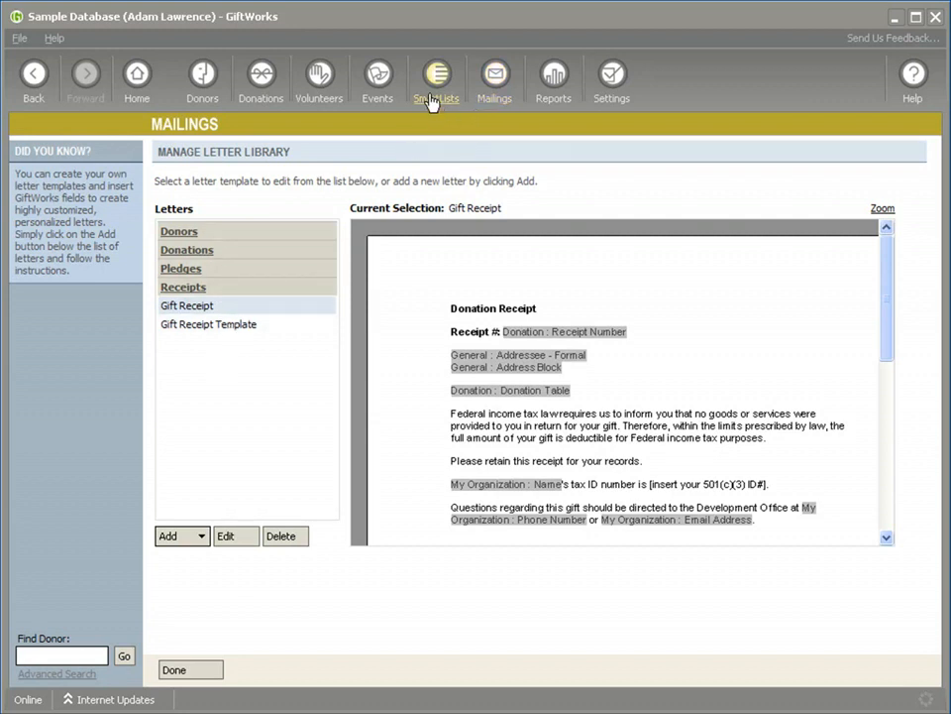
Step: Start a letters-only mailing to the Newsletter mailing list, review the donor letters offered for it, and abandon the mailing
click(498, 90)
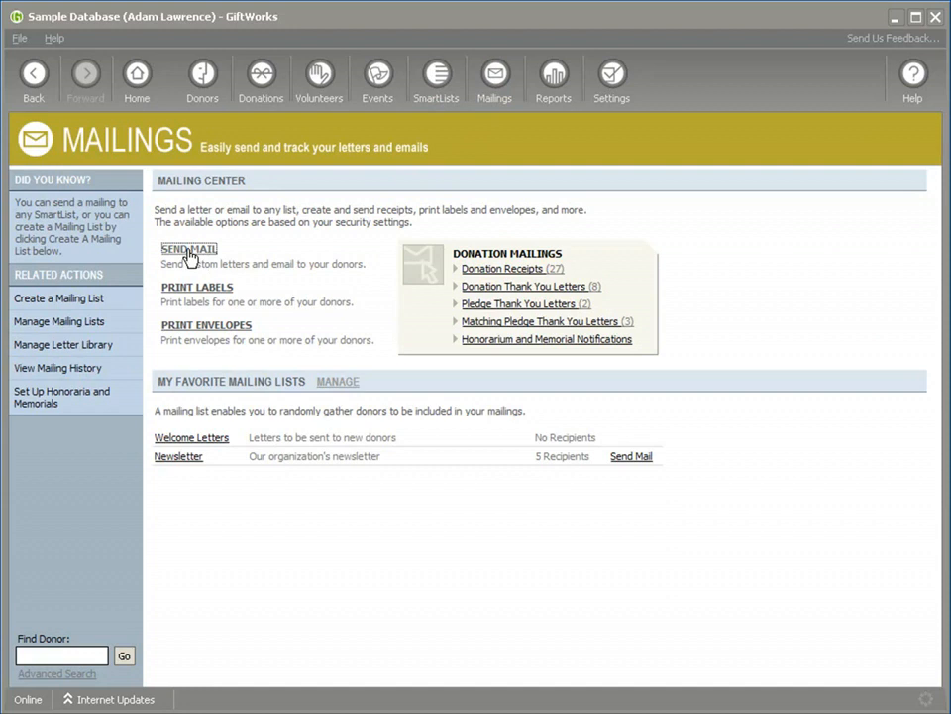
click(192, 250)
click(243, 256)
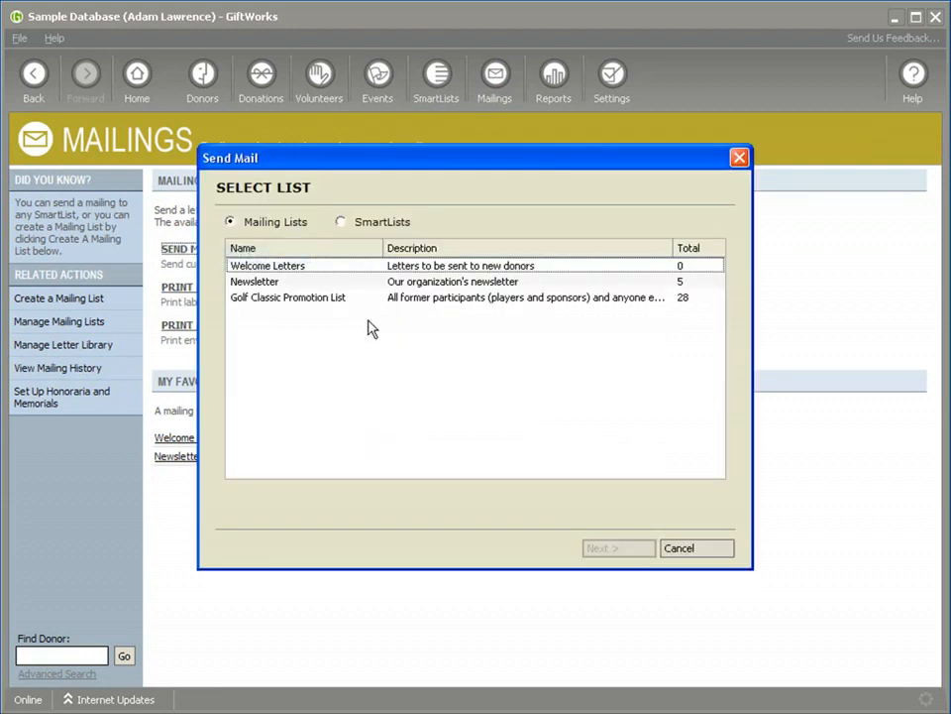
click(265, 285)
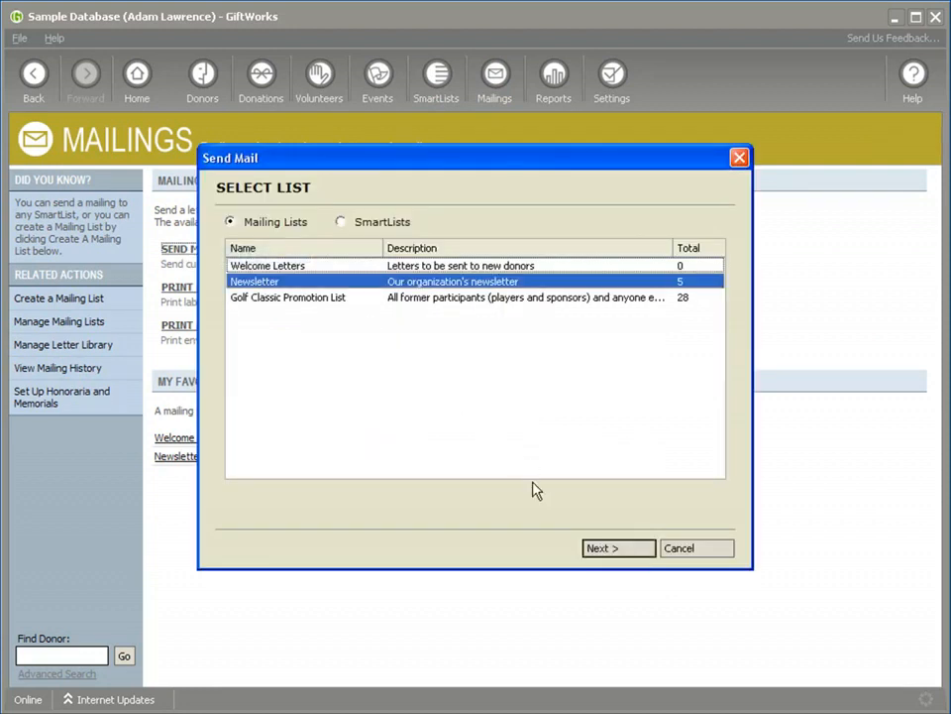
click(605, 550)
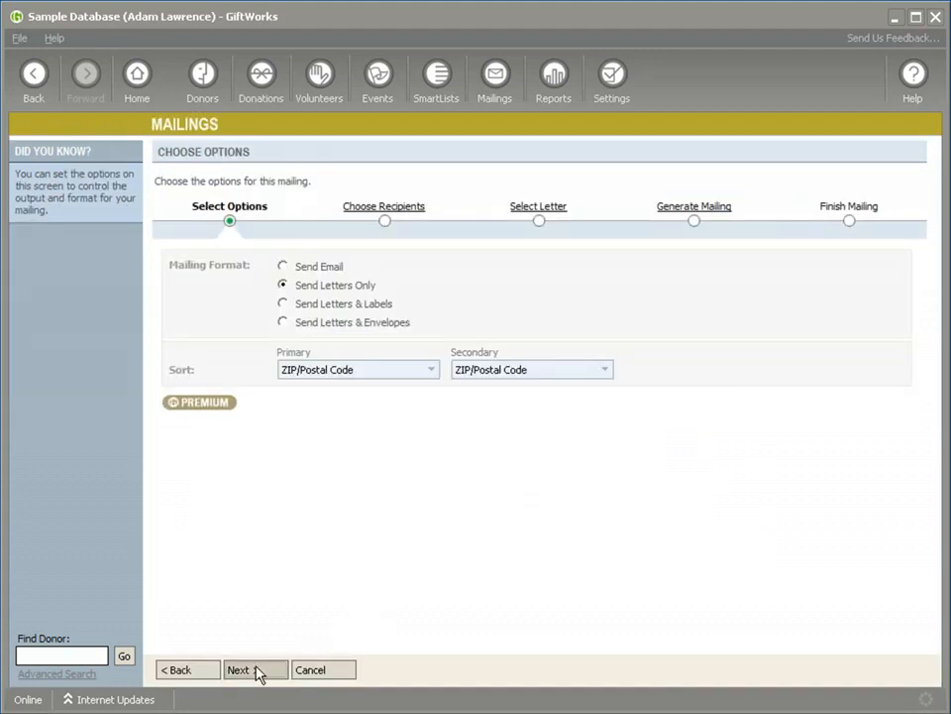
click(255, 671)
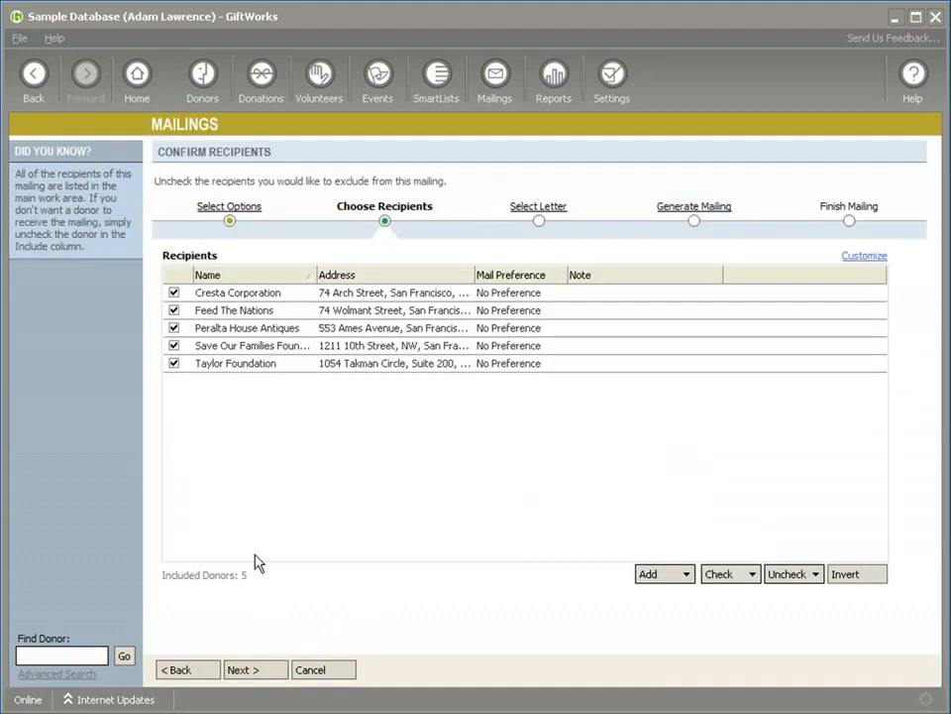
click(256, 670)
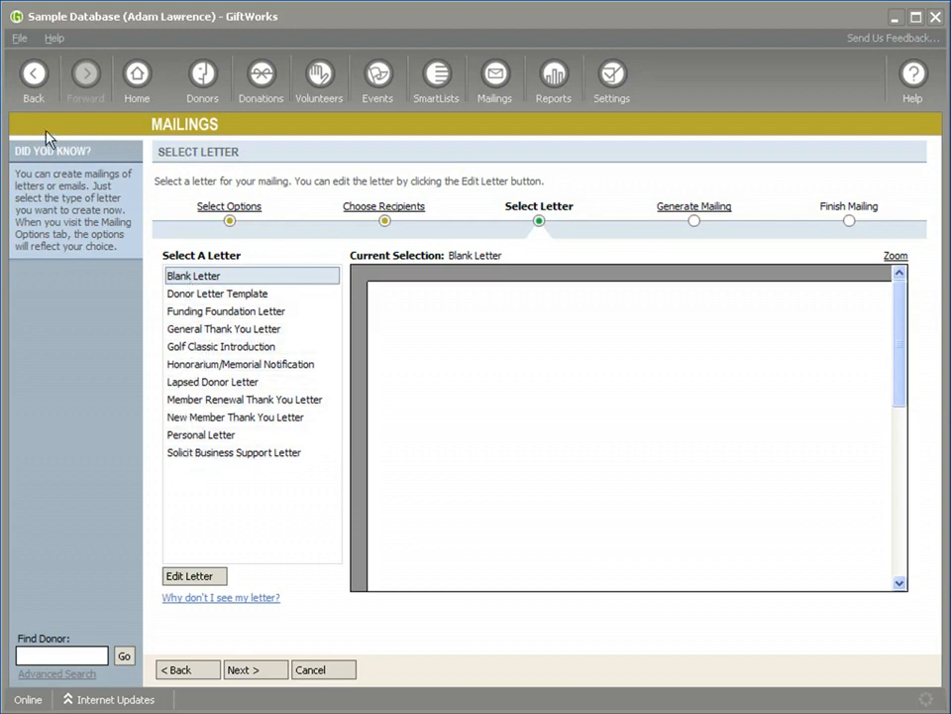
click(31, 80)
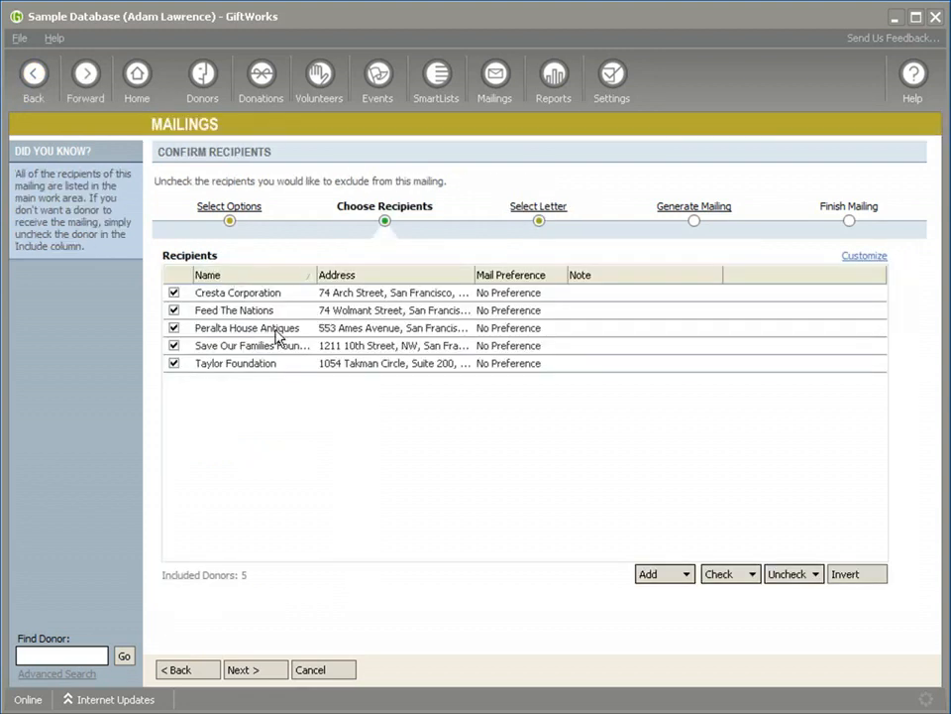
click(31, 79)
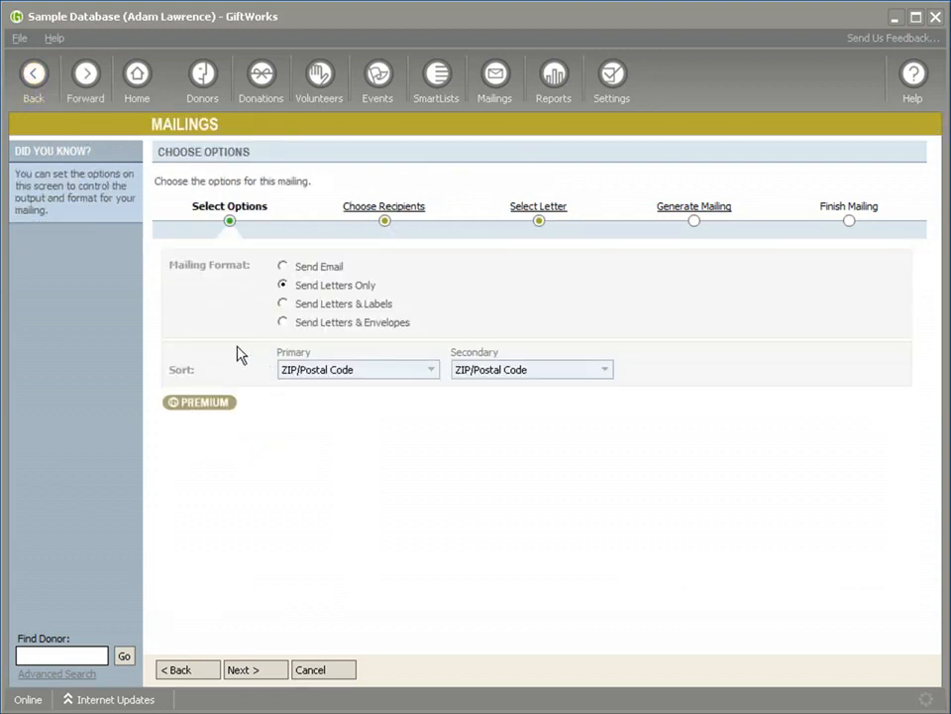
click(320, 668)
click(436, 428)
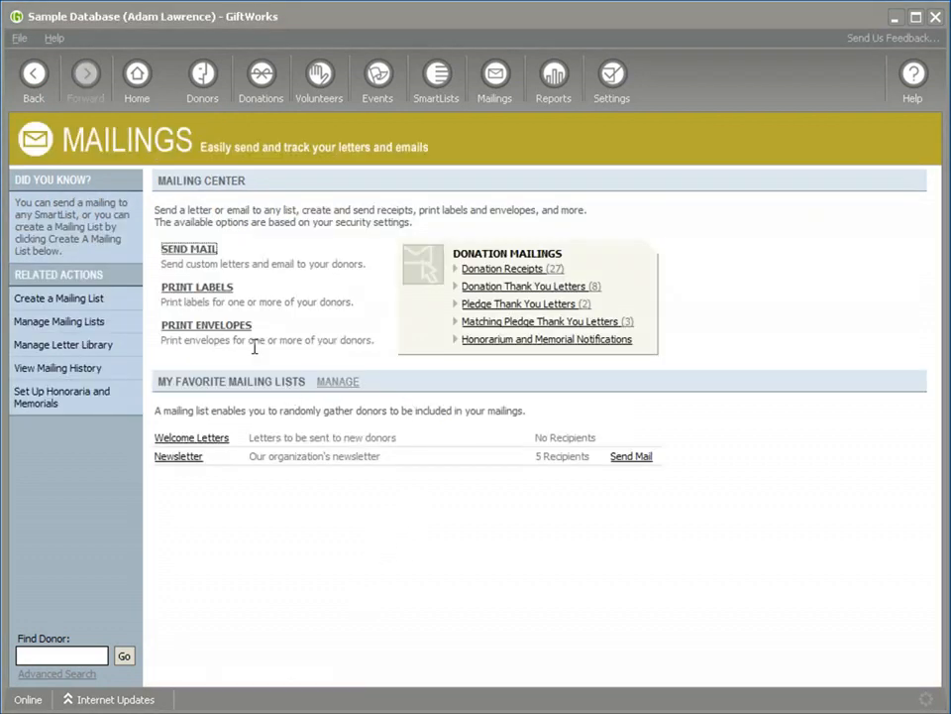
Step: Start a letters-only mailing for the pledges in the All Pledges SmartList, review the pledge letters offered, and abandon the mailing
click(187, 254)
click(246, 254)
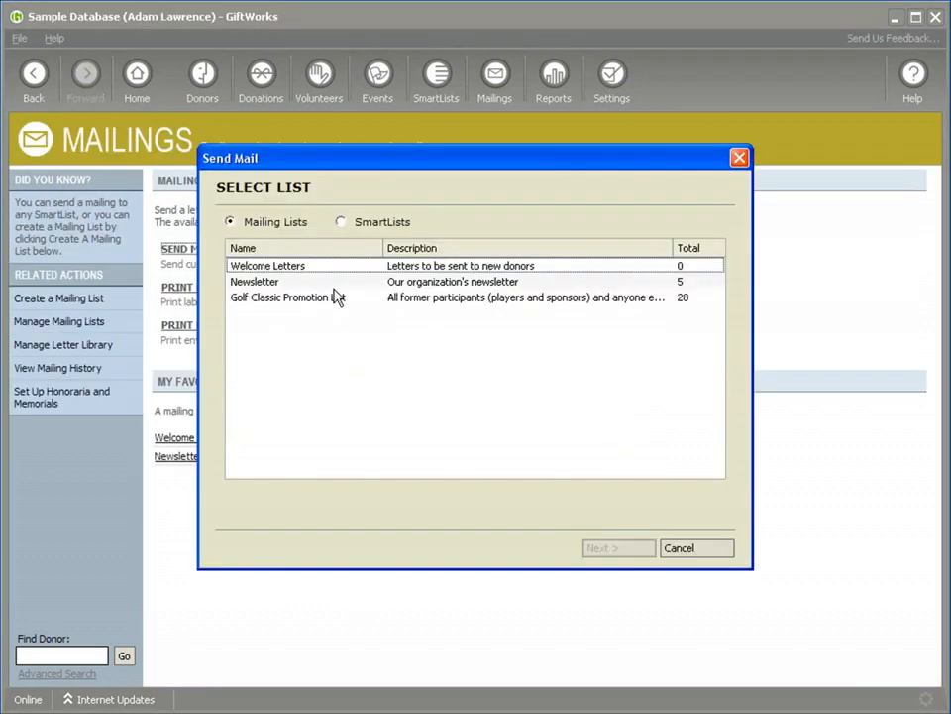
click(340, 223)
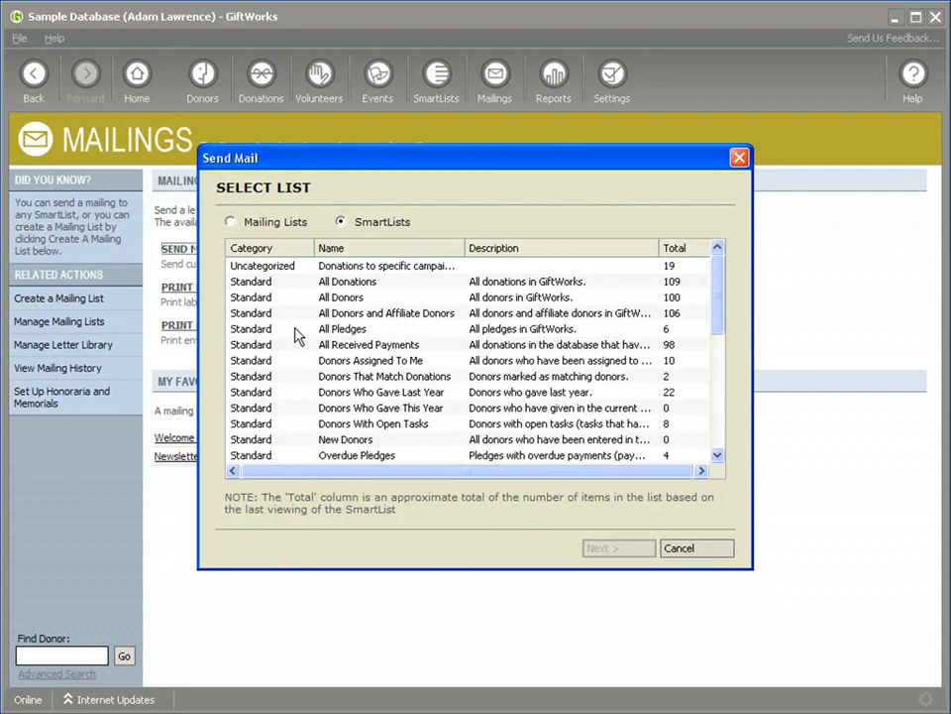
click(294, 329)
click(594, 548)
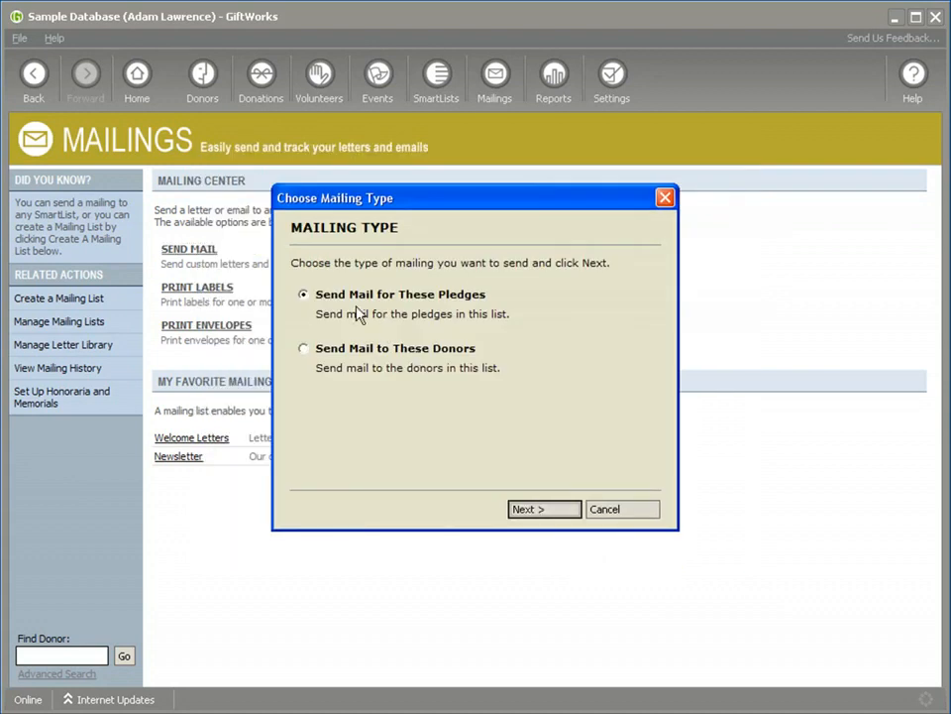
click(532, 511)
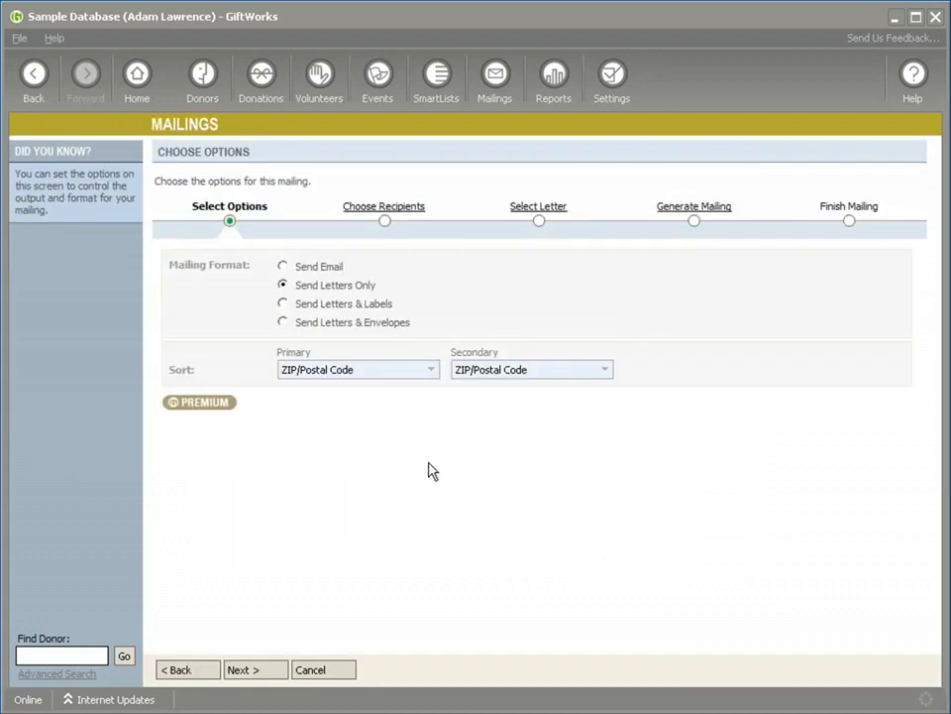
click(256, 671)
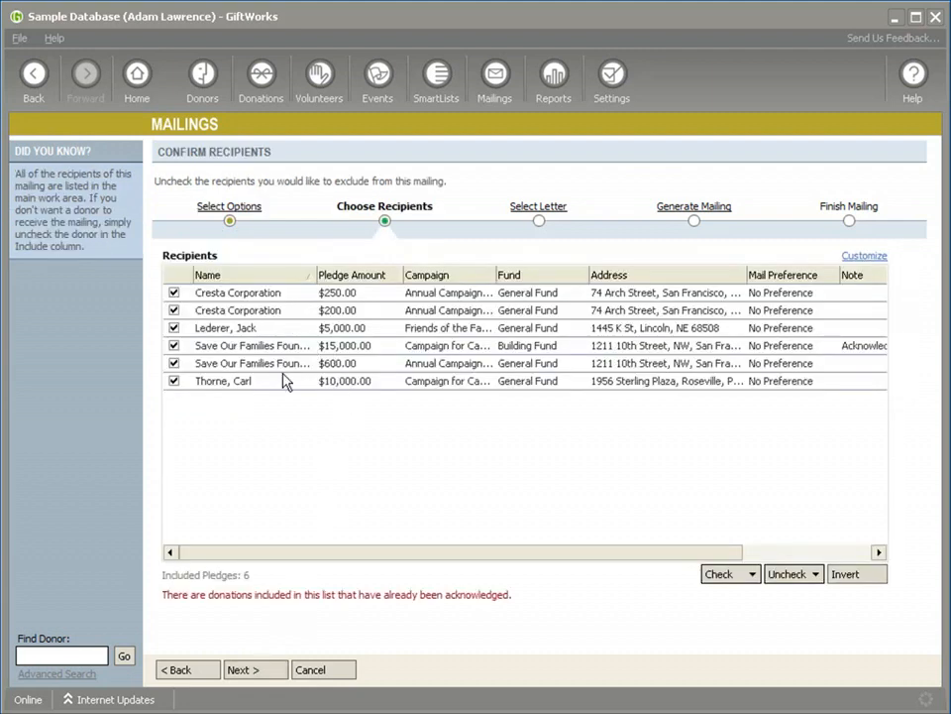
click(256, 670)
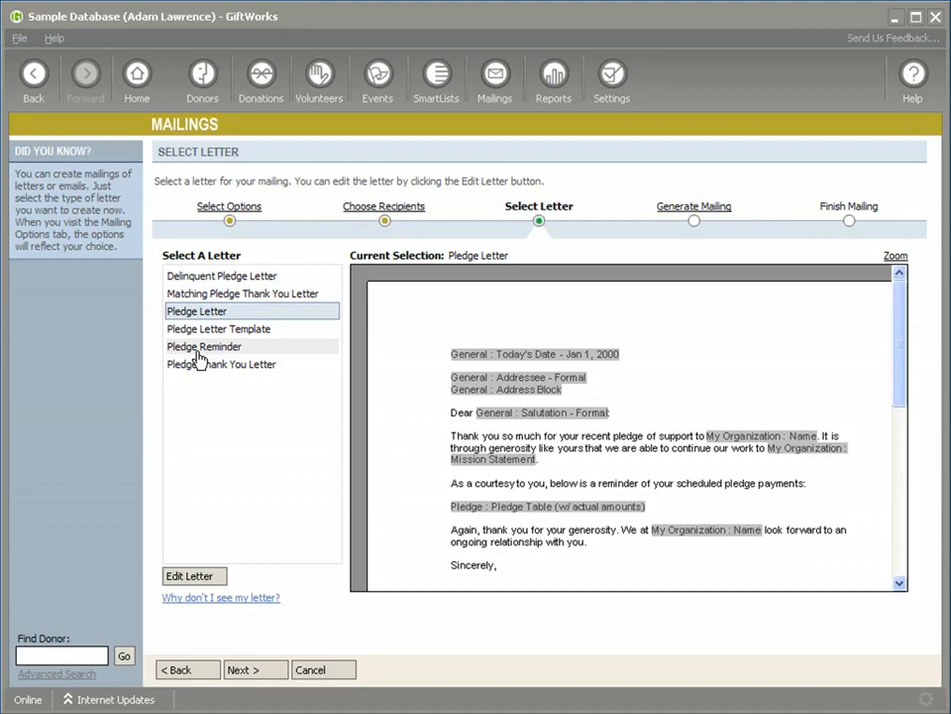
click(32, 73)
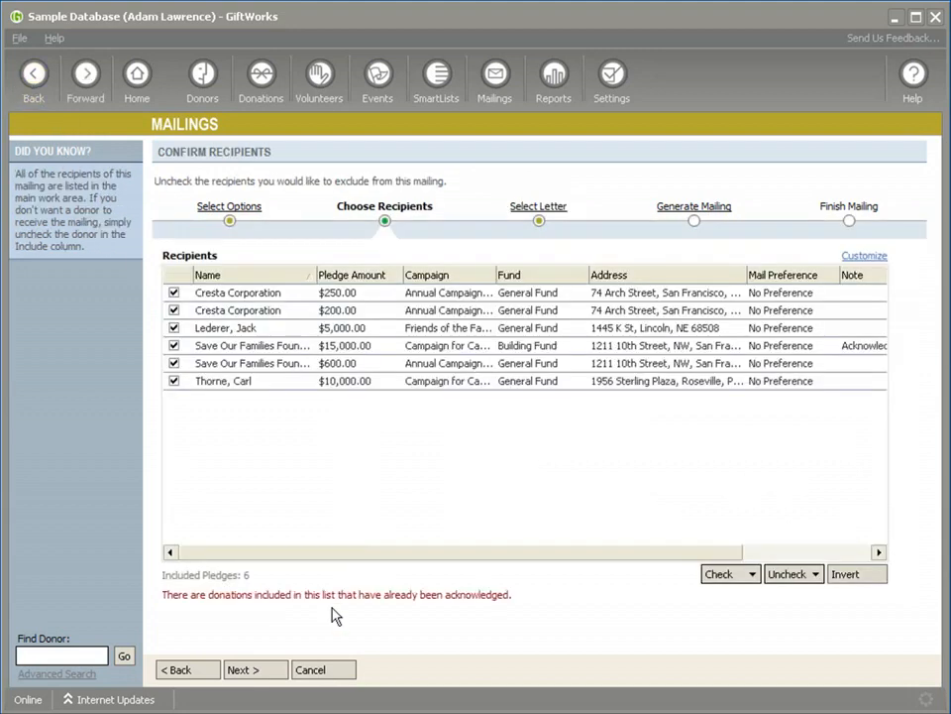
click(319, 670)
click(428, 425)
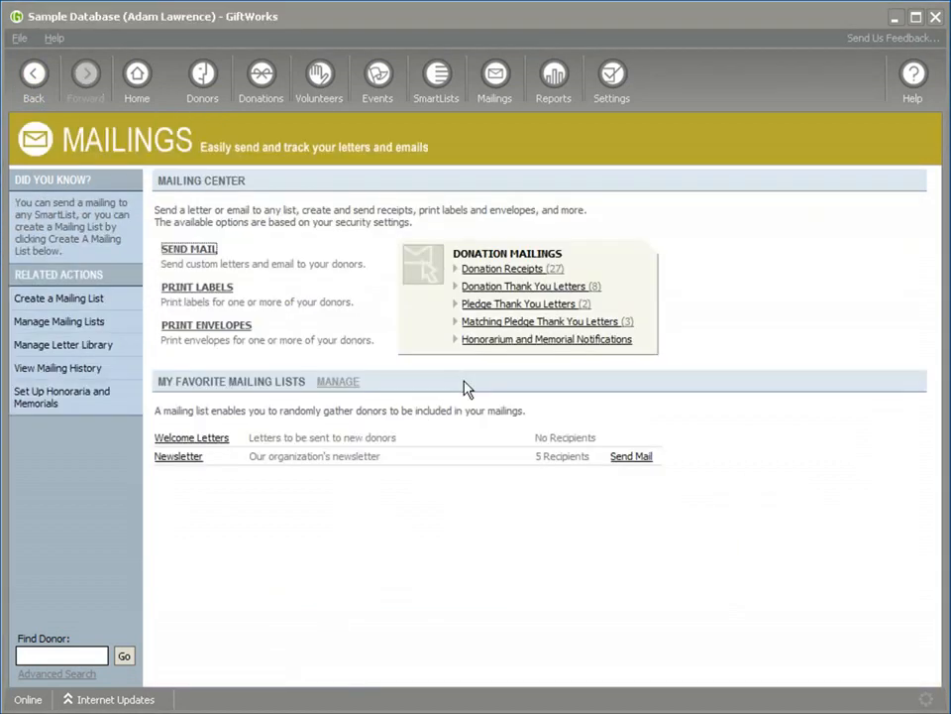
Step: Start a Donation Receipts mailing, review the receipt letters offered for it, and abandon the mailing
click(493, 272)
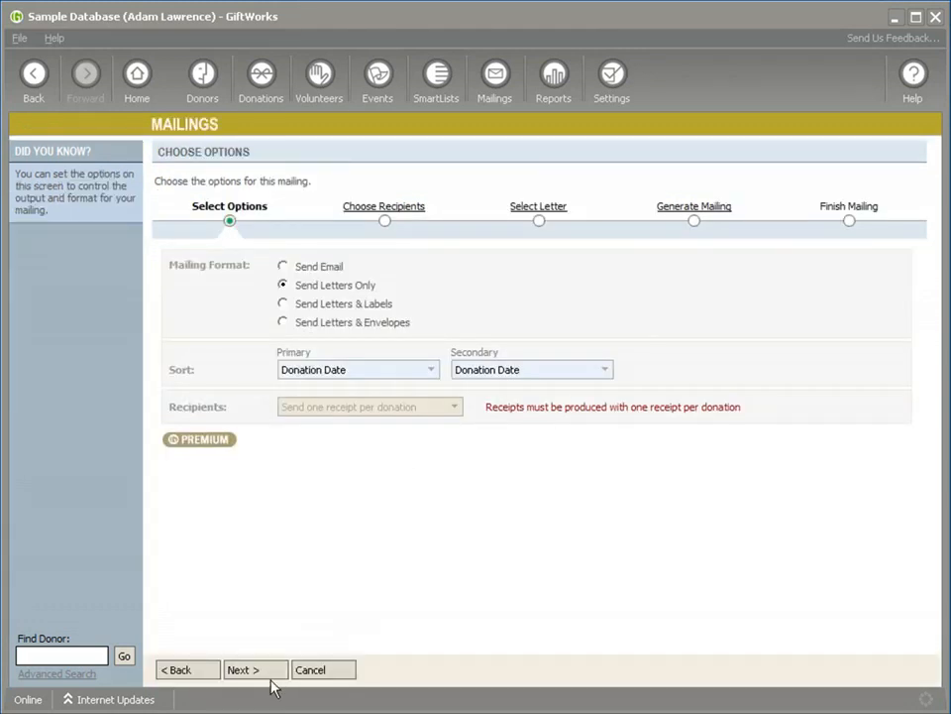
click(253, 672)
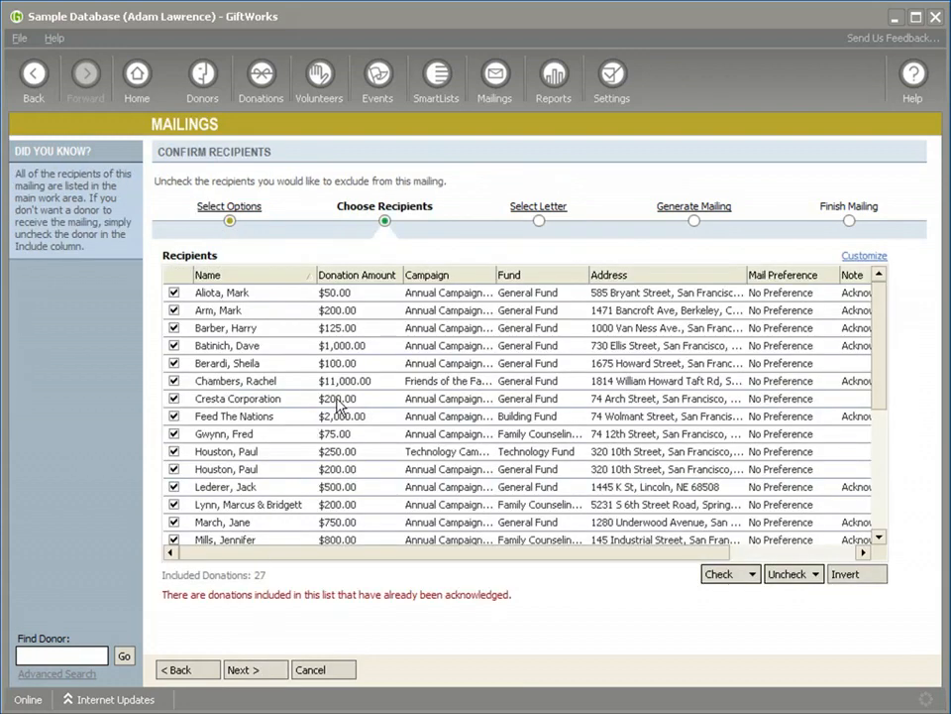
click(260, 671)
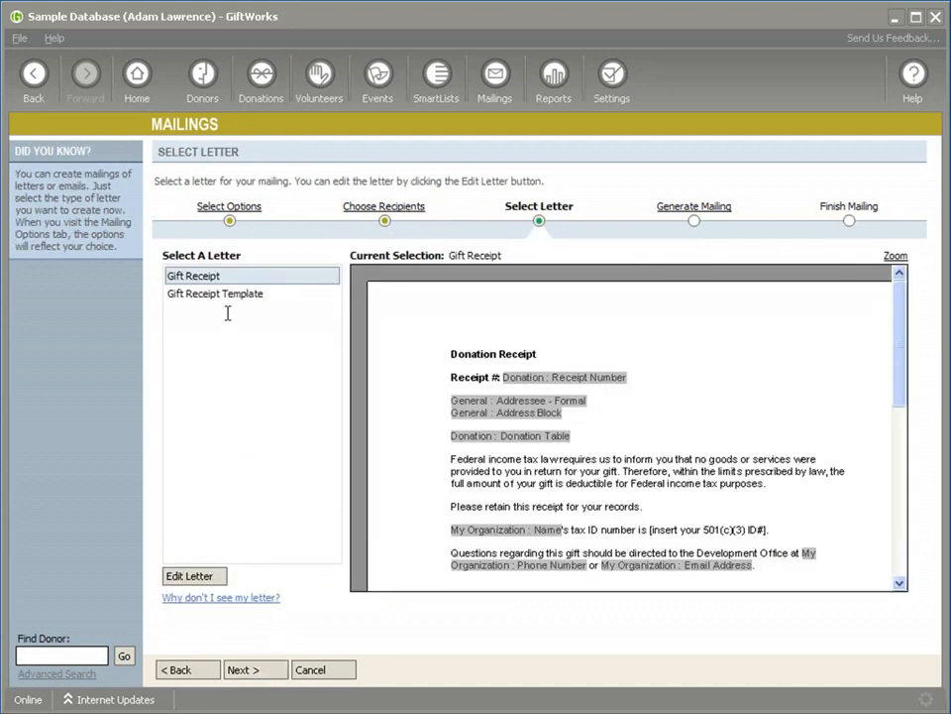
click(314, 673)
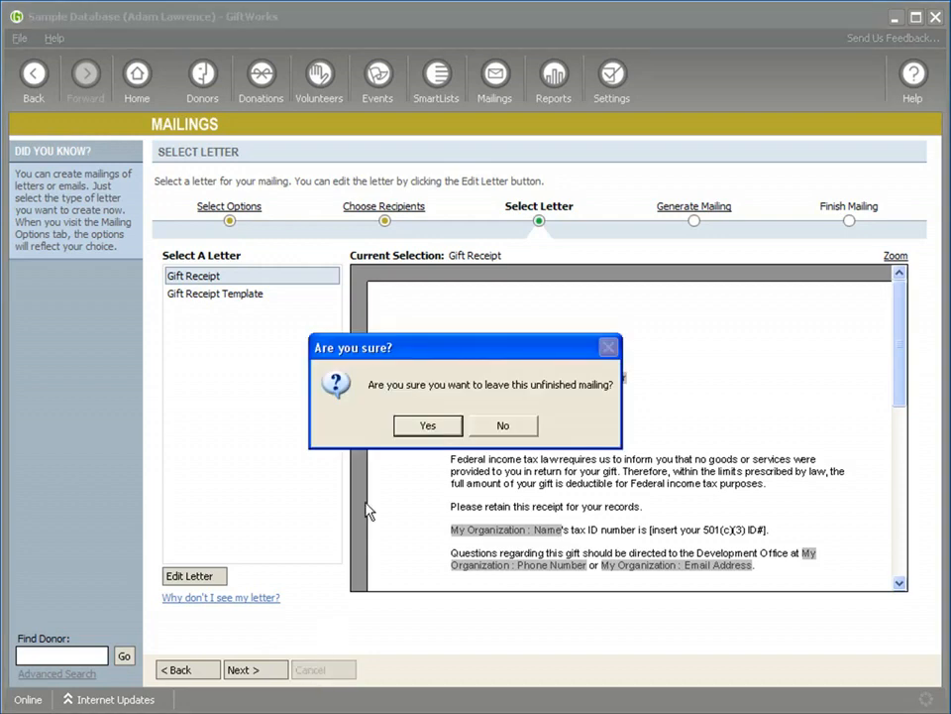
click(417, 432)
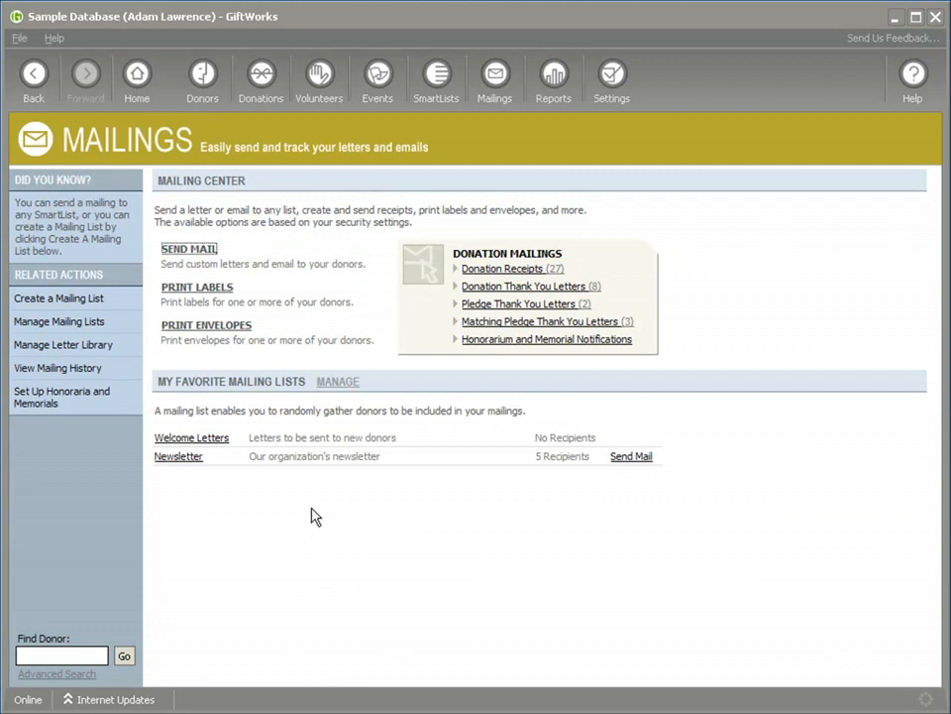
Step: Open the Donor Letter Template from the letter library's Donors category for editing
click(96, 347)
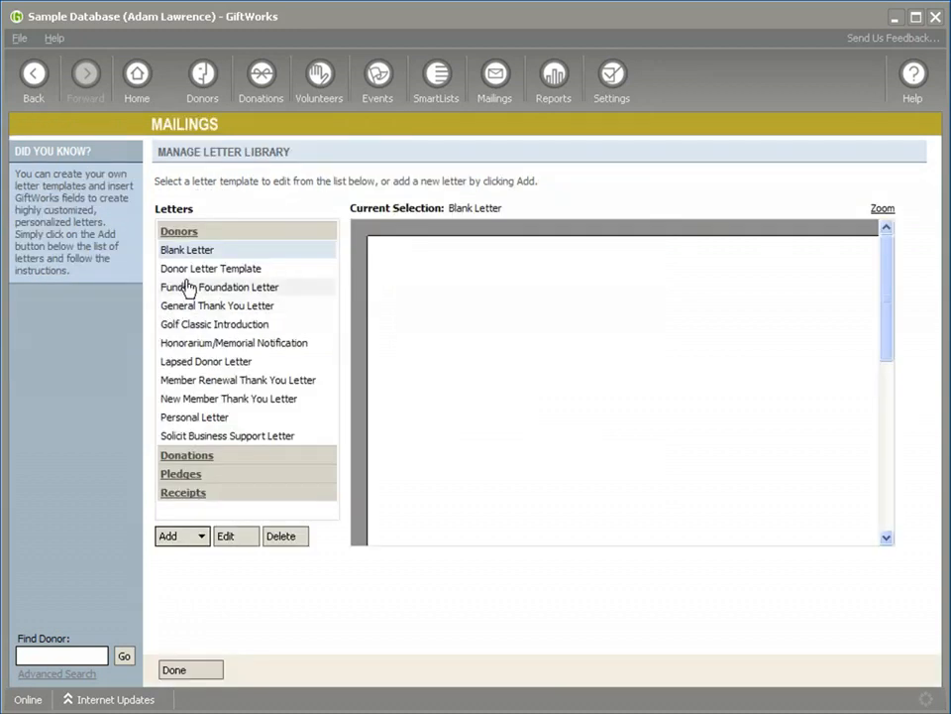
click(191, 271)
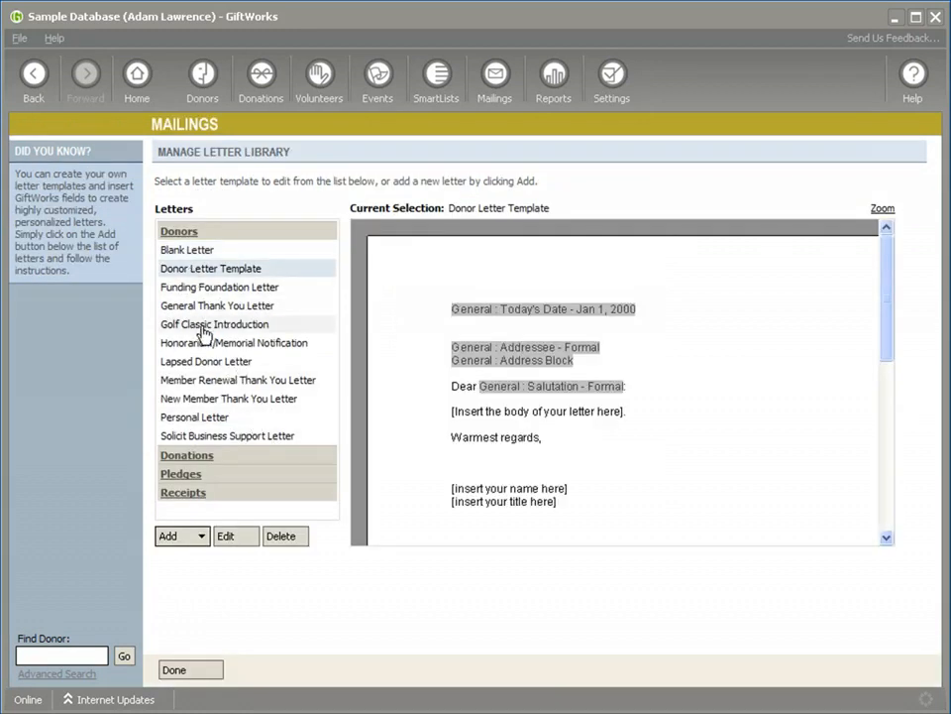
click(238, 536)
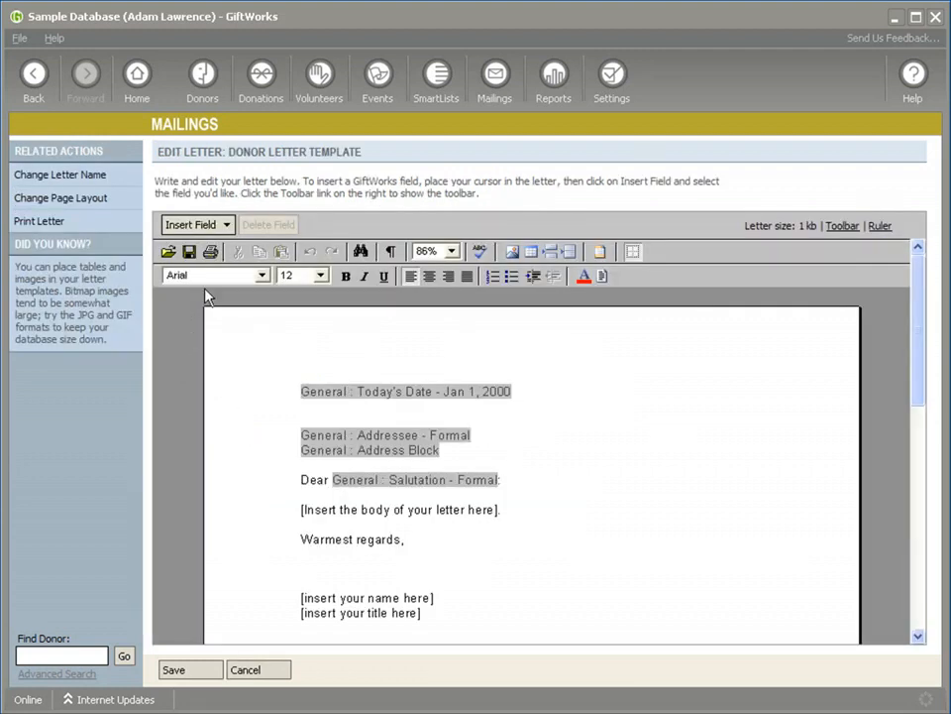
Step: Examine the insertable fields for the donor letter by category, from Donor - General through Events Information
click(226, 225)
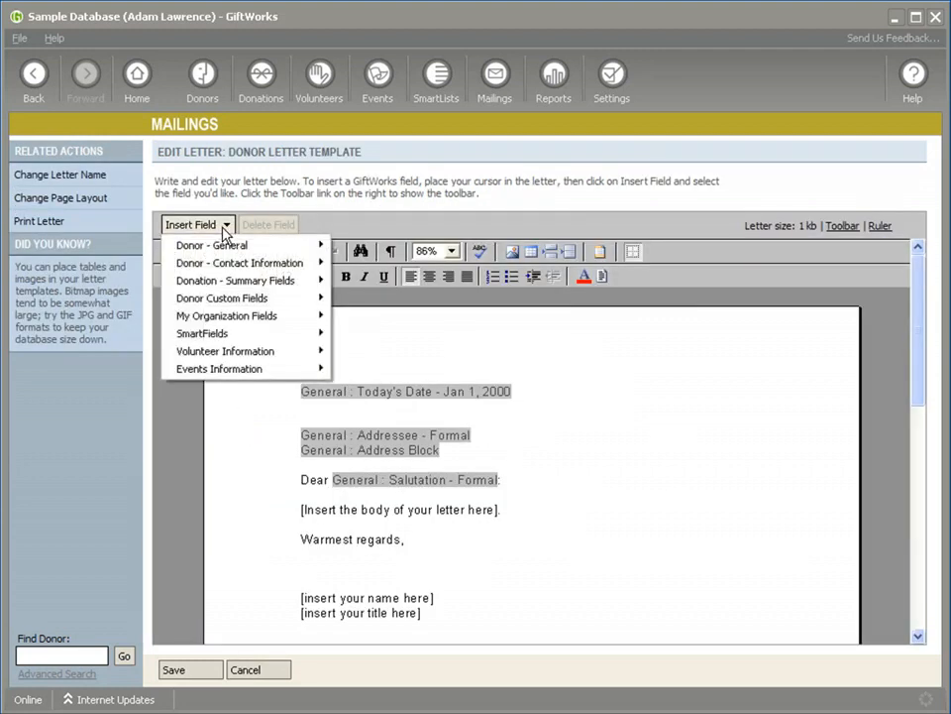
mouse_move(226, 247)
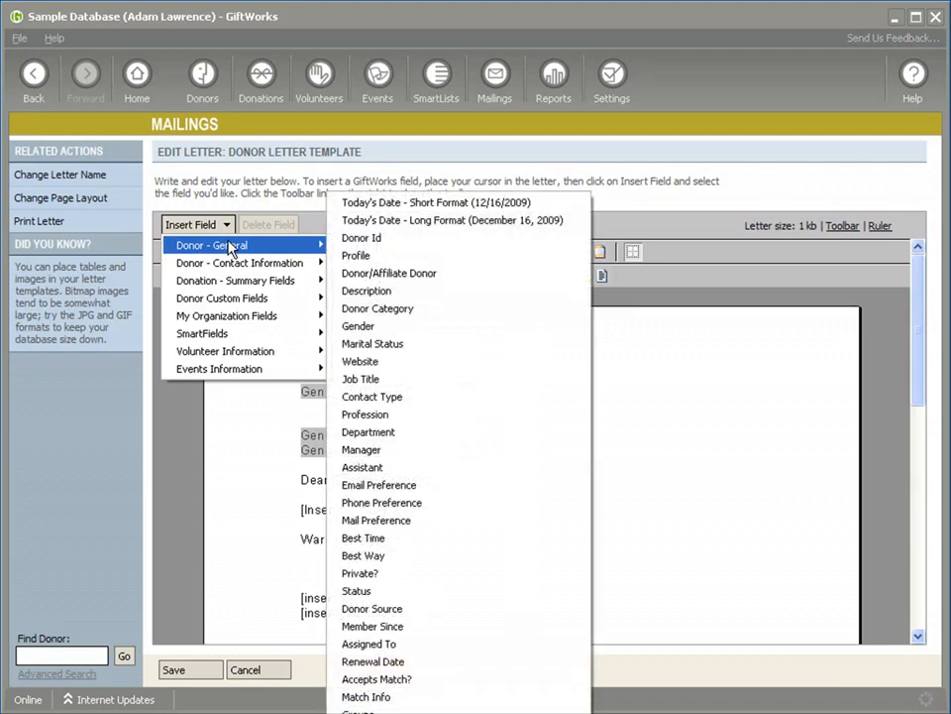
mouse_move(234, 268)
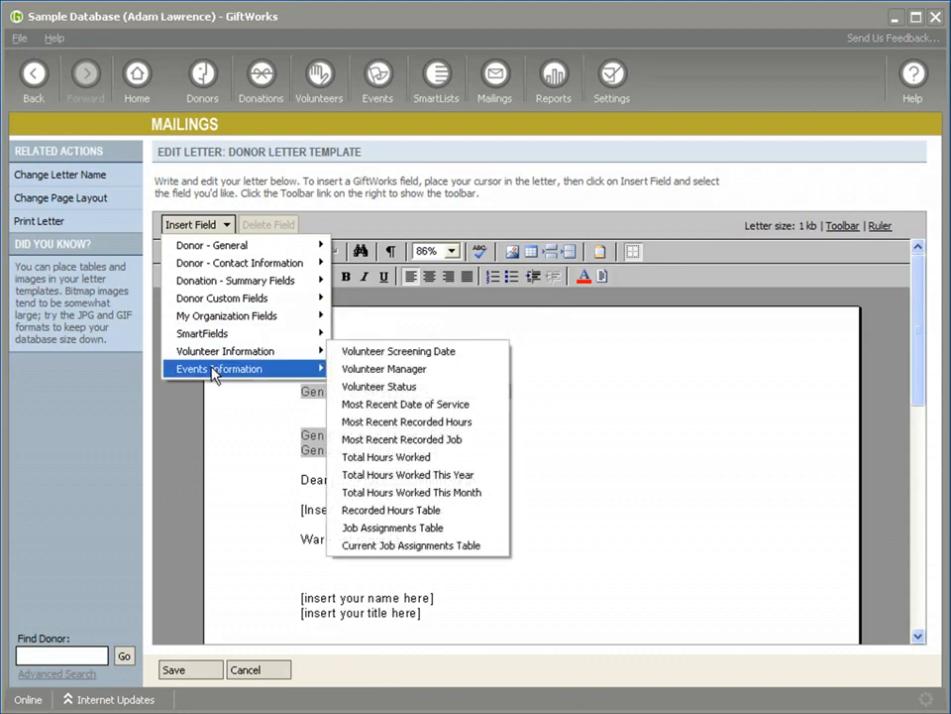
Step: Finish reviewing the donor letter's Events Information fields and return to the letter library, discarding any edits
mouse_move(213, 377)
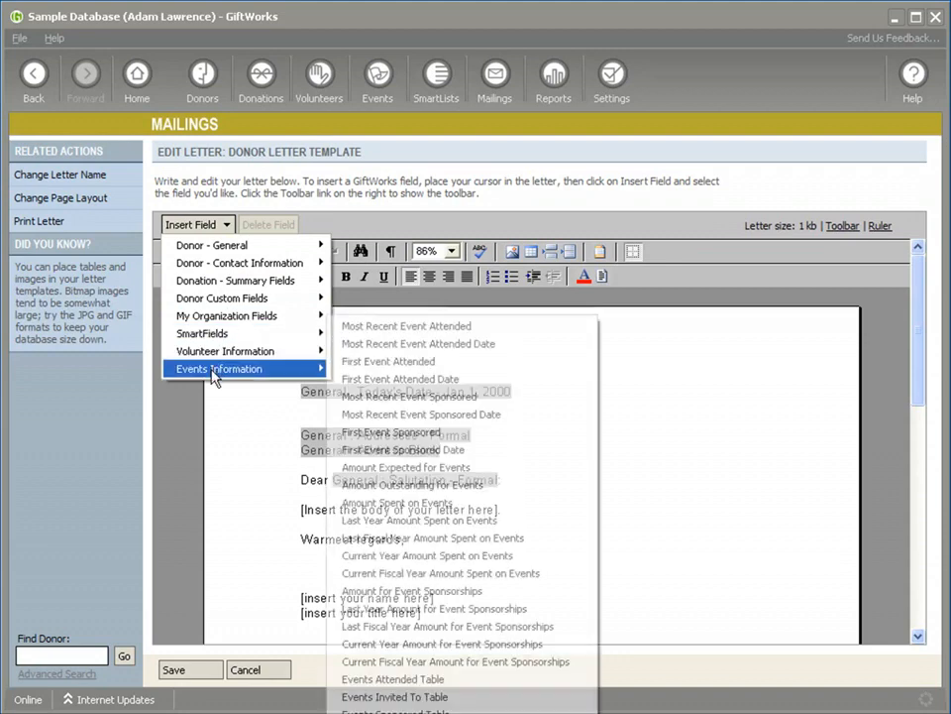
click(32, 75)
click(398, 419)
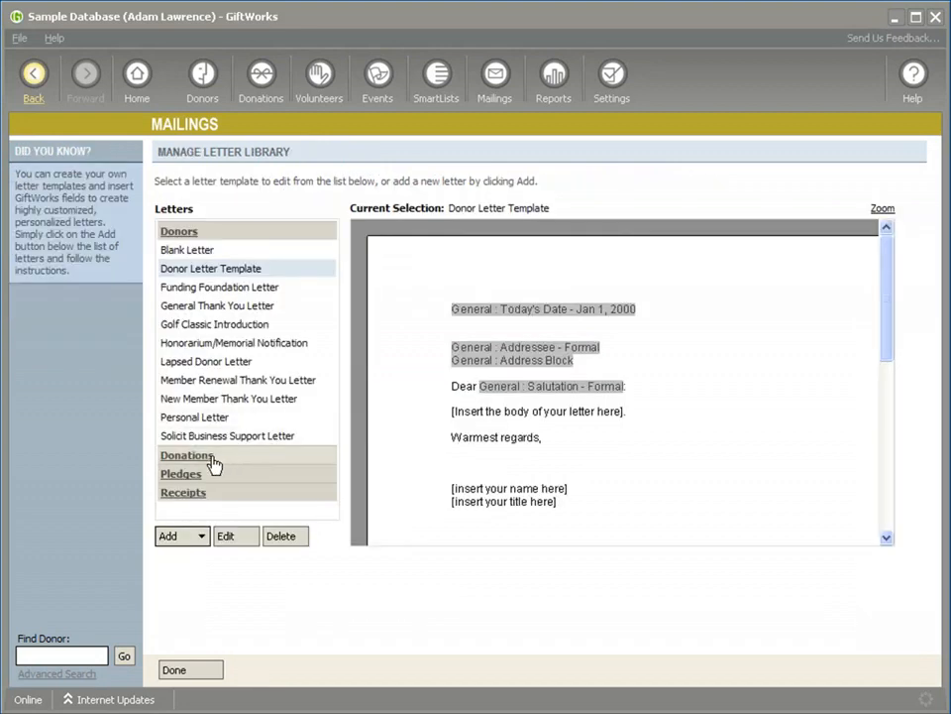
Step: Examine the insertable fields for the Donation Letter in the Donations category, including Donation Fields and Donor - Contact Information, and close it without saving
click(188, 456)
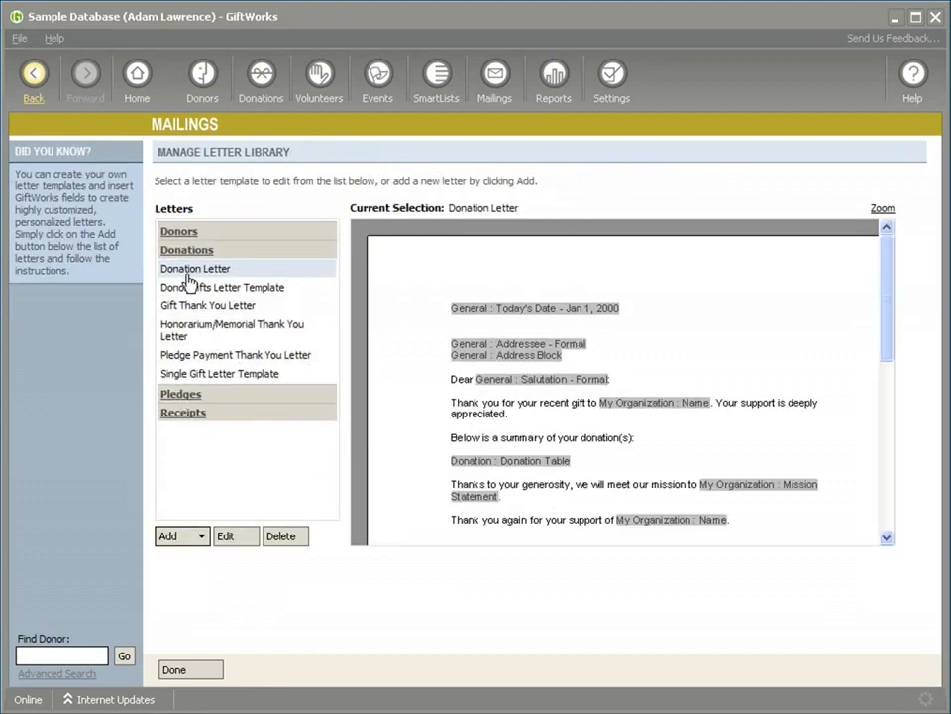
click(236, 537)
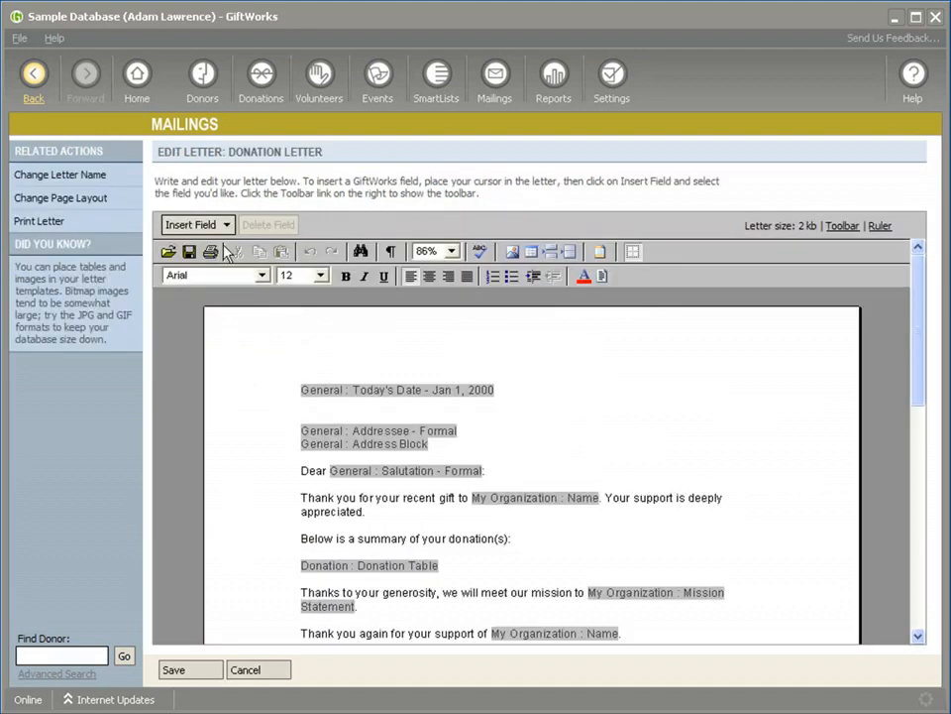
click(226, 226)
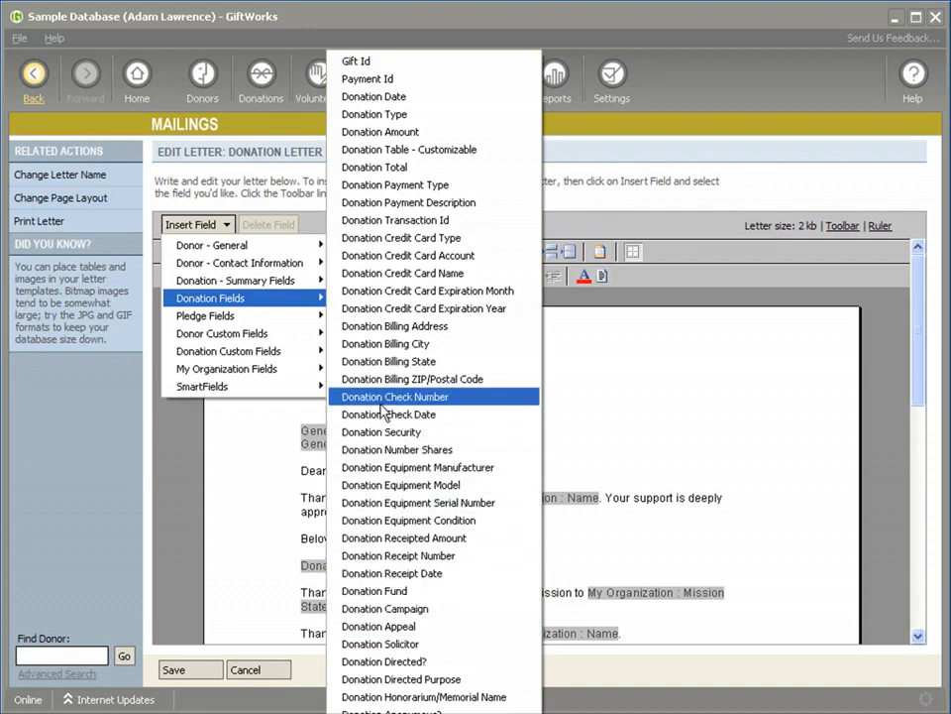
mouse_move(307, 317)
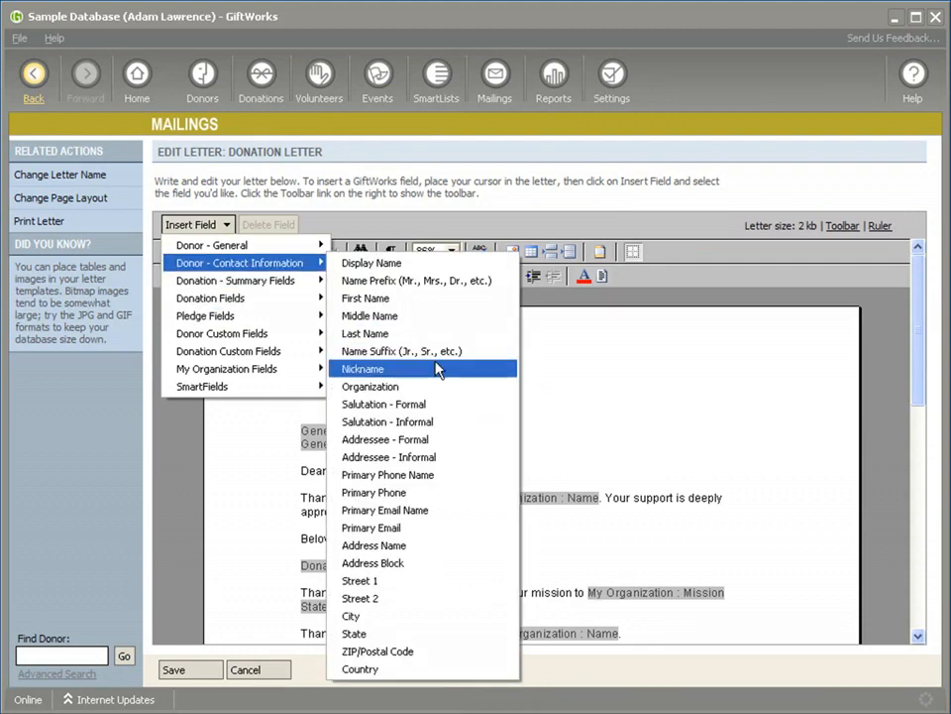
click(552, 371)
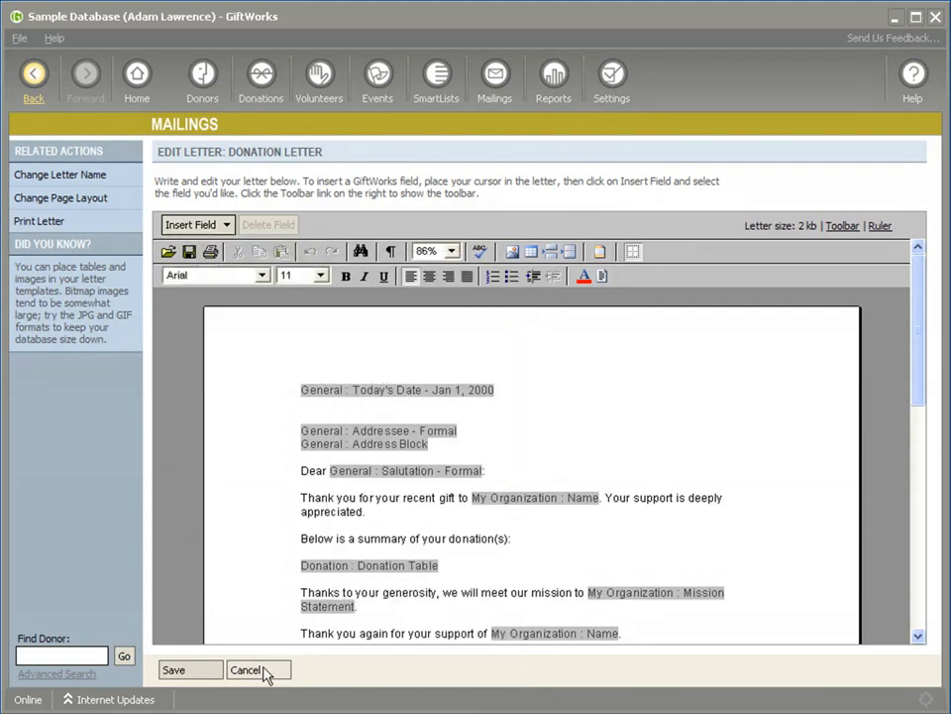
click(248, 670)
click(424, 425)
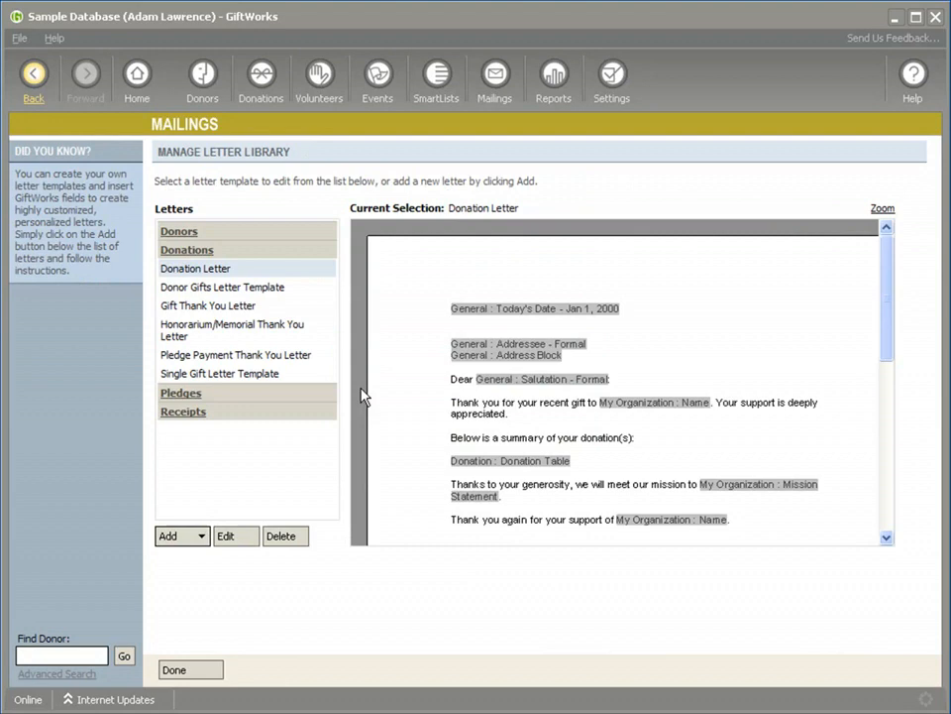
Step: Examine the insertable fields for the Pledge Letter in the Pledges category, including Pledge Fields, and close it without saving
click(183, 394)
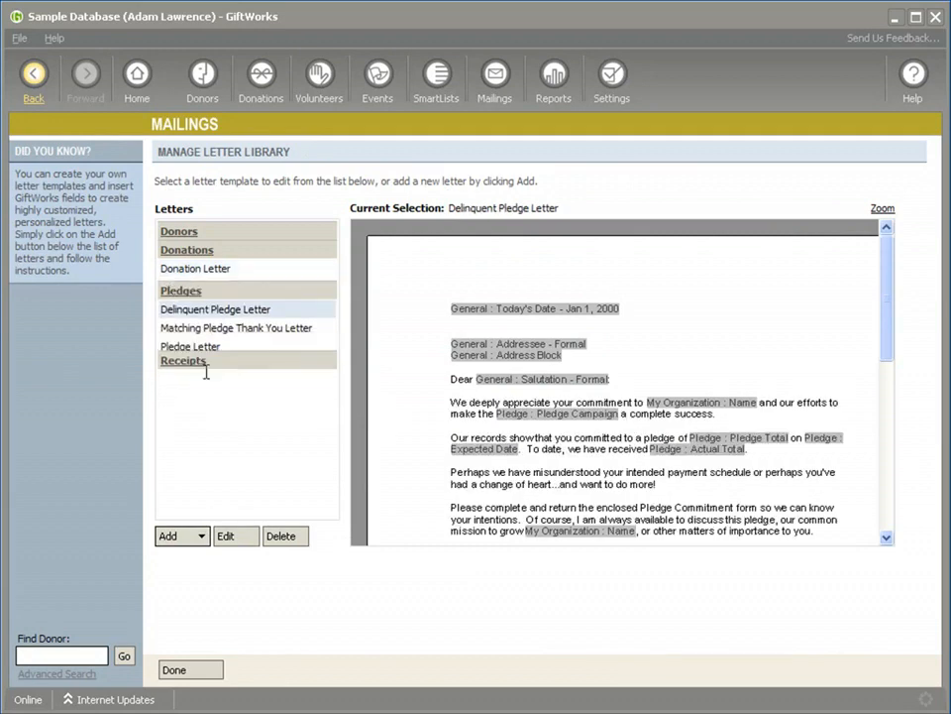
click(206, 327)
click(234, 538)
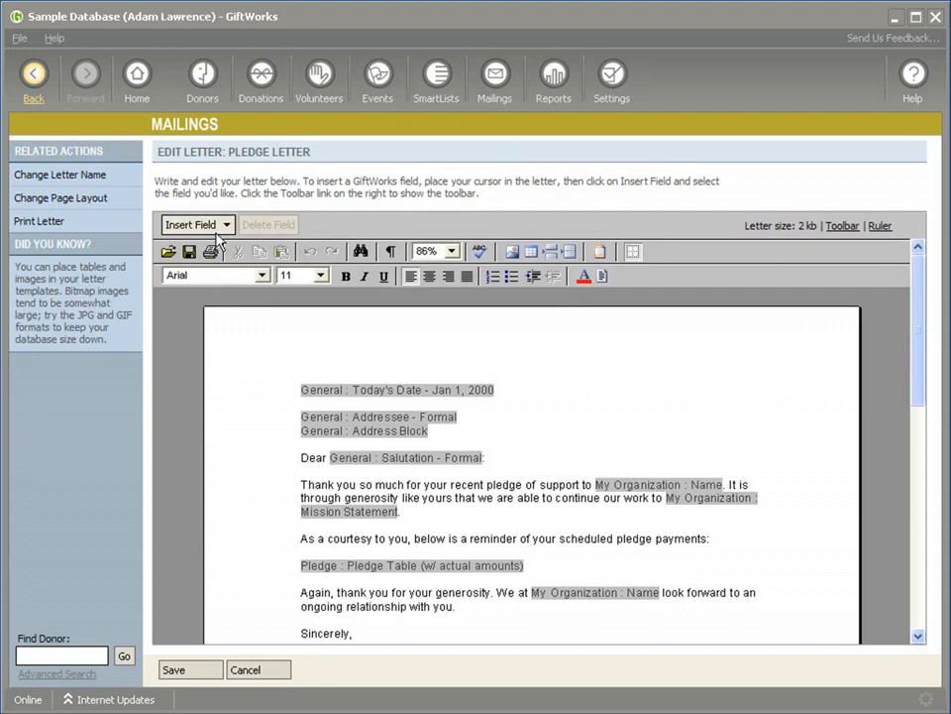
click(220, 225)
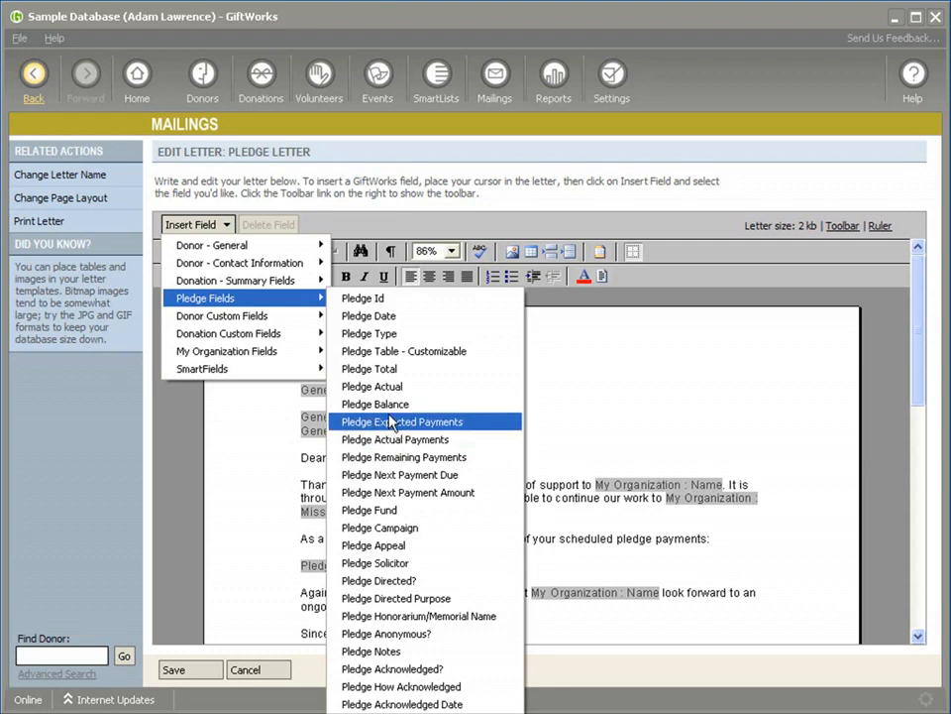
click(270, 431)
click(33, 75)
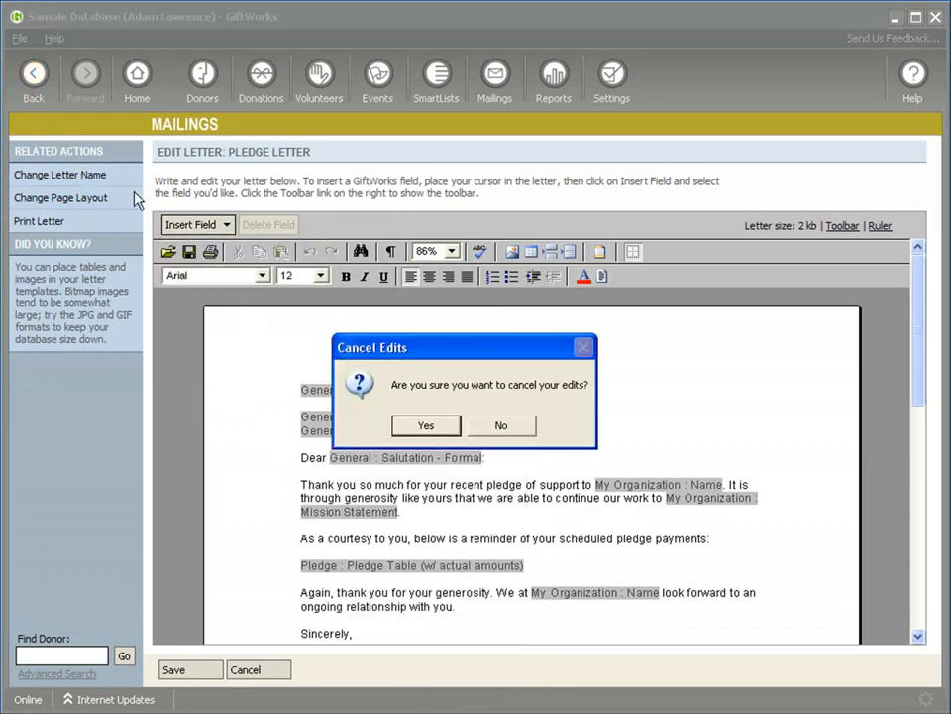
click(410, 428)
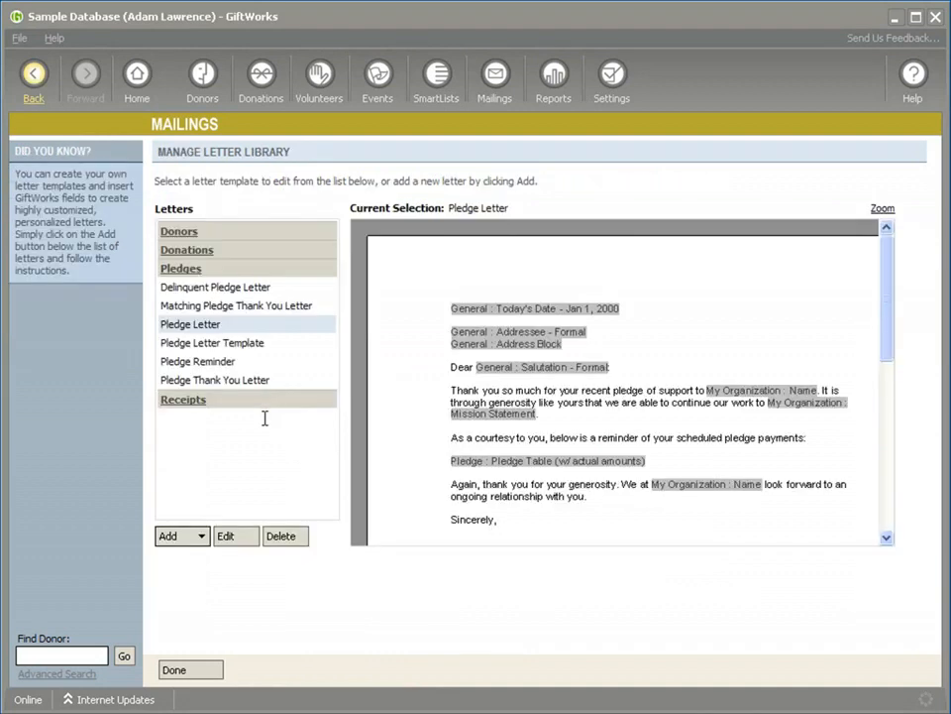
Step: Display the letters in the letter library's Receipts category
click(187, 400)
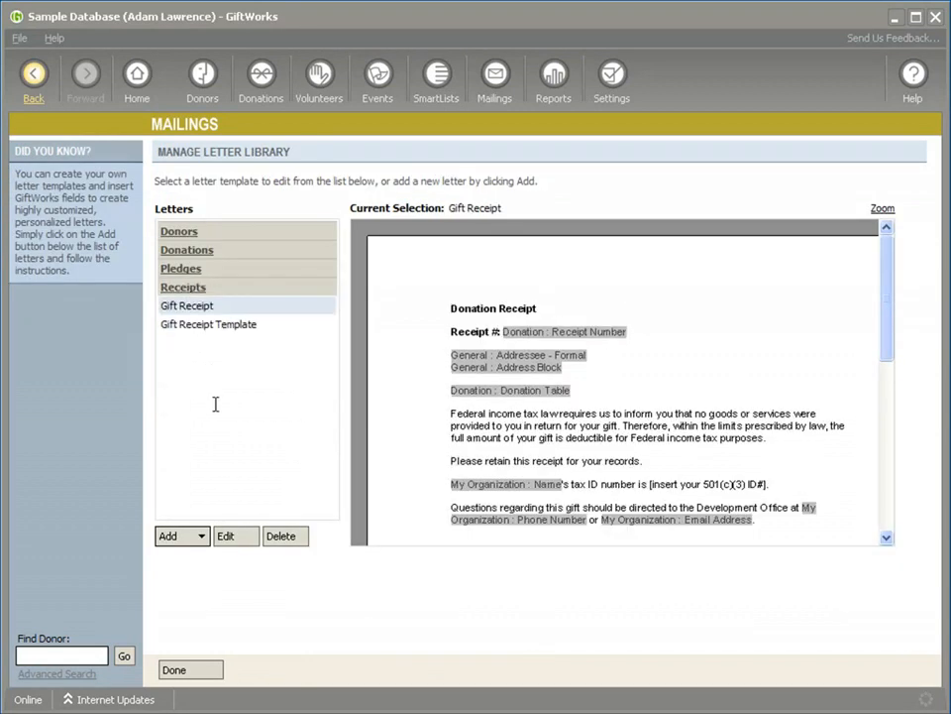